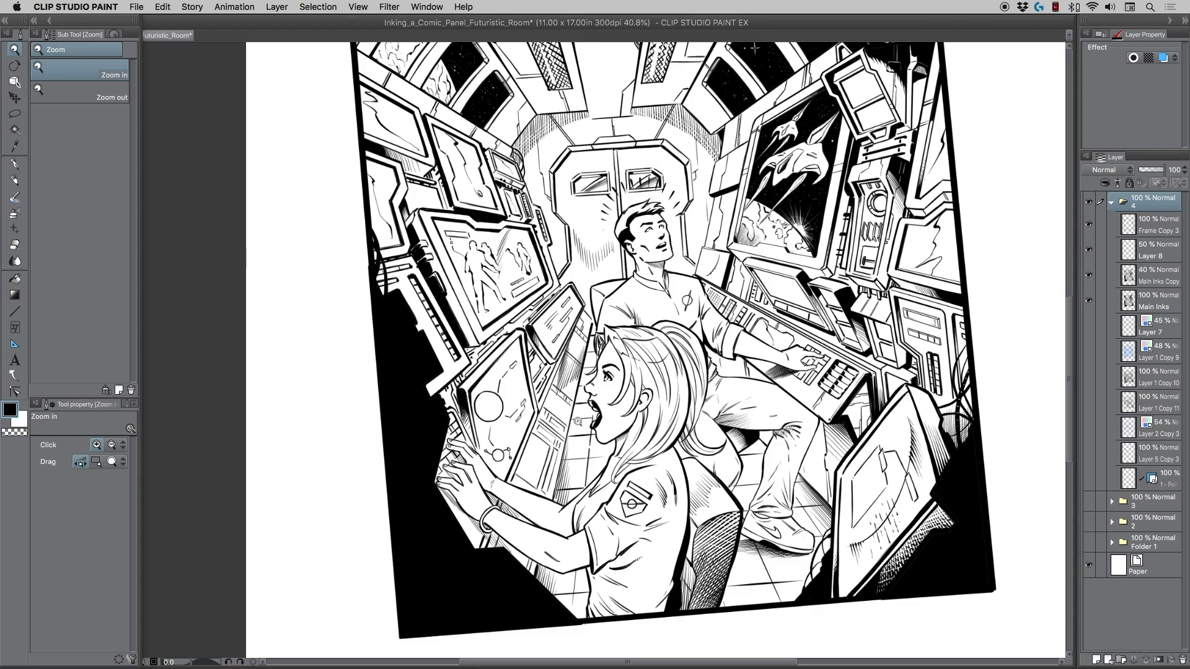
pyautogui.click(634, 447)
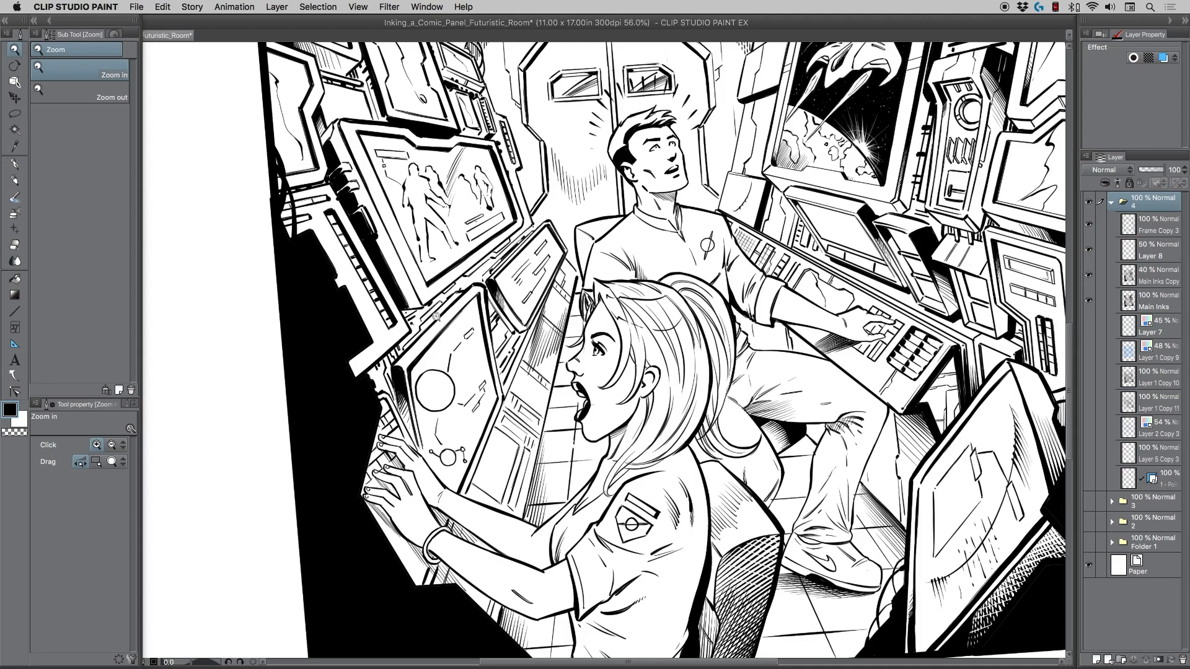
pyautogui.click(15, 164)
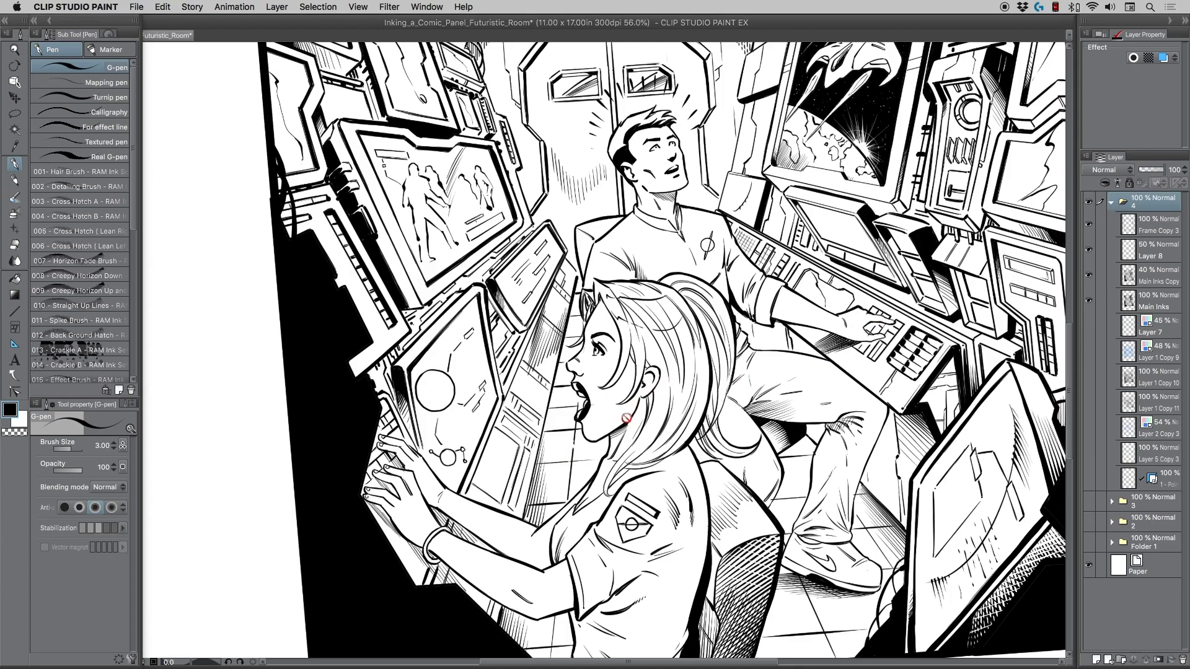
pyautogui.press('/')
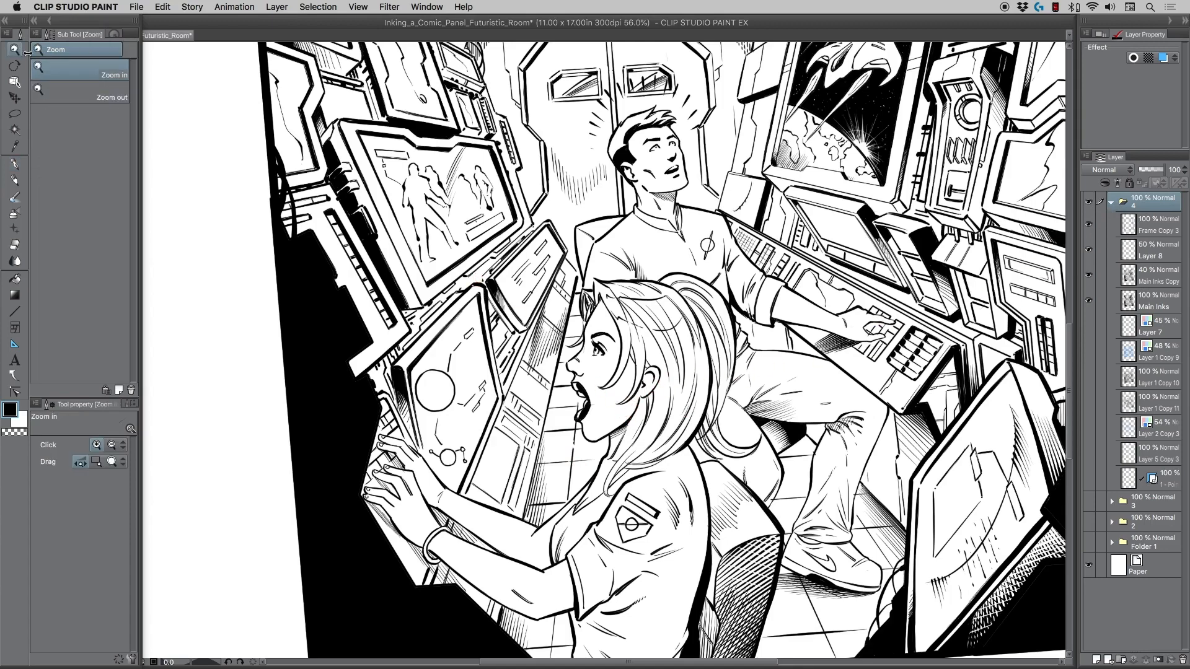
pyautogui.click(558, 484)
pyautogui.moveTo(564, 482); pyautogui.dragTo(622, 419)
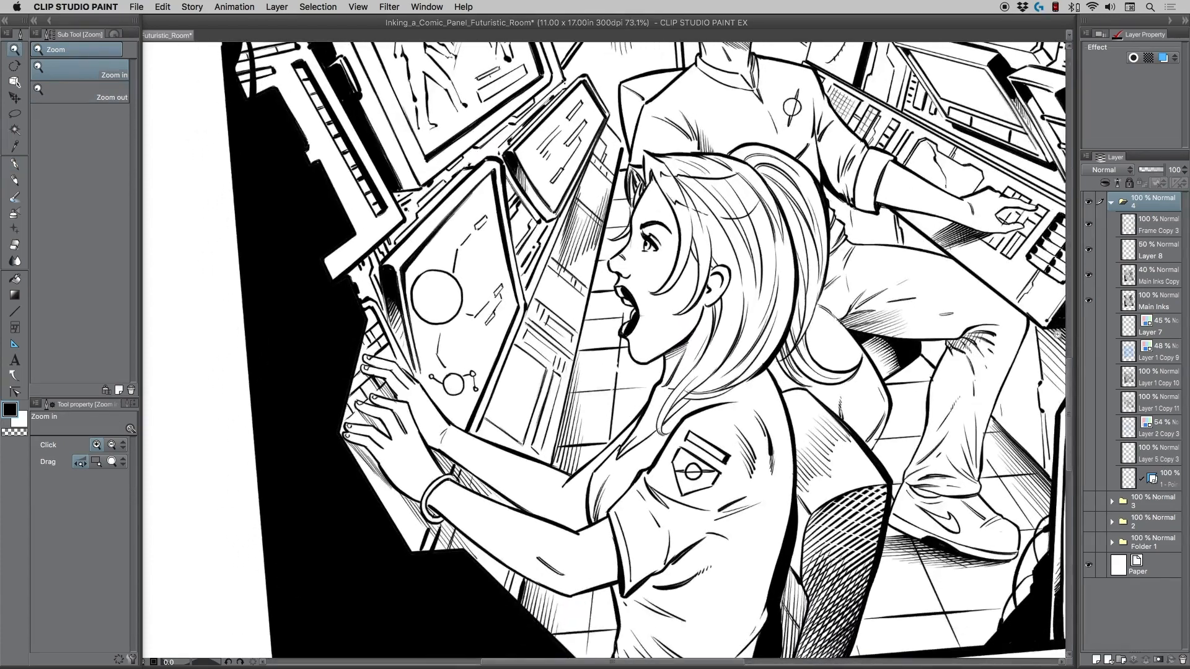
# Inspect folder 4 by toggling the visibility of the Main Inks Copy and Main Inks layers
pyautogui.click(1112, 203)
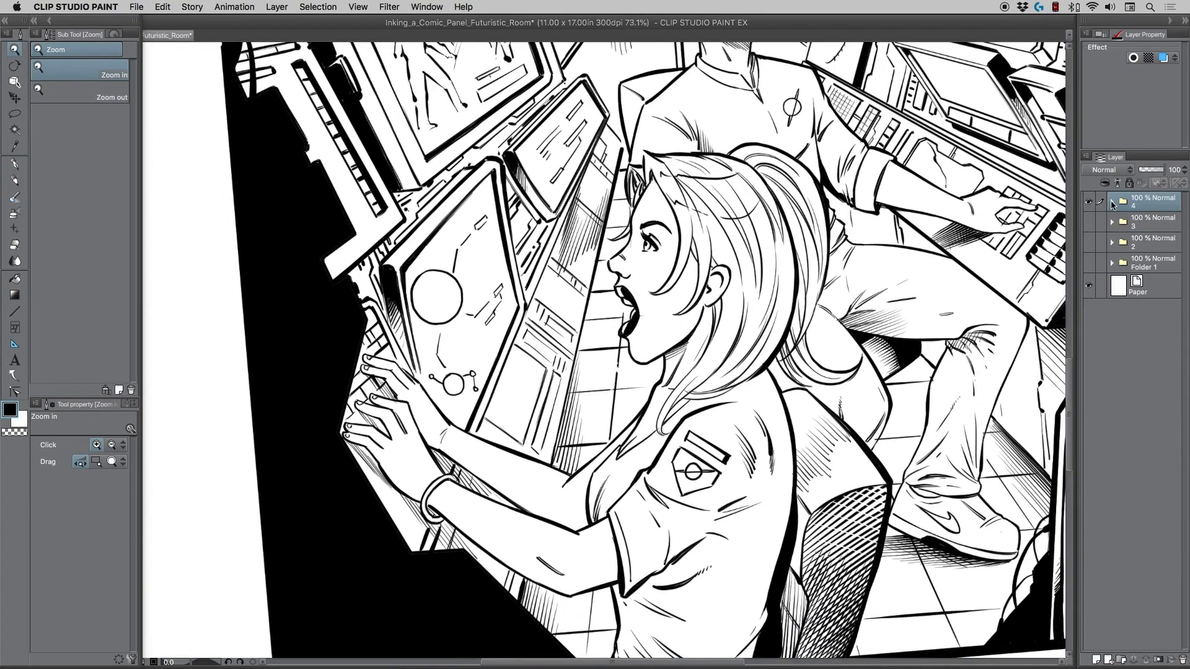
pyautogui.click(1112, 203)
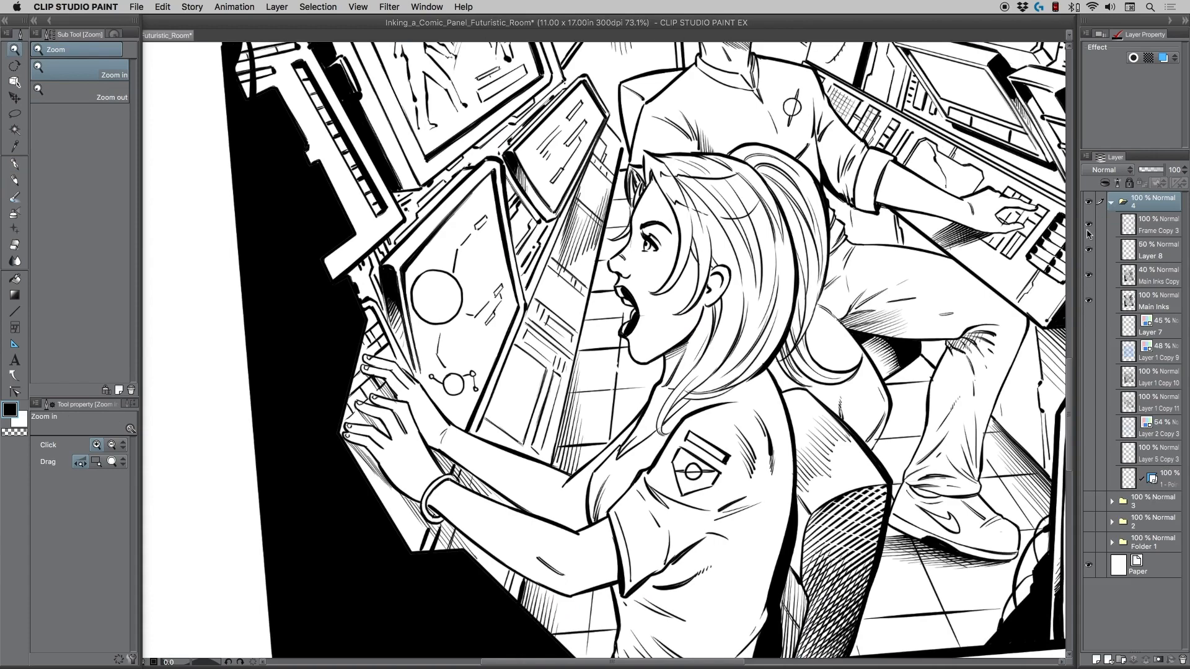
pyautogui.click(1089, 277)
pyautogui.click(1088, 278)
pyautogui.click(1088, 302)
pyautogui.click(1089, 301)
pyautogui.click(1088, 278)
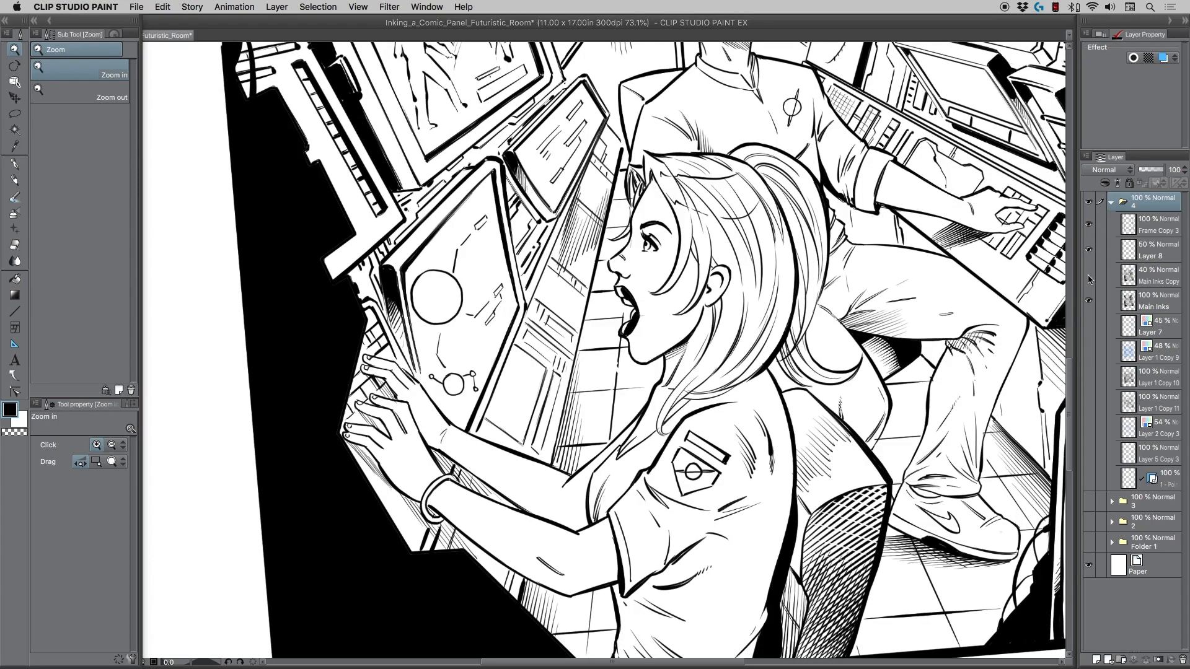
pyautogui.click(1089, 279)
pyautogui.click(1089, 276)
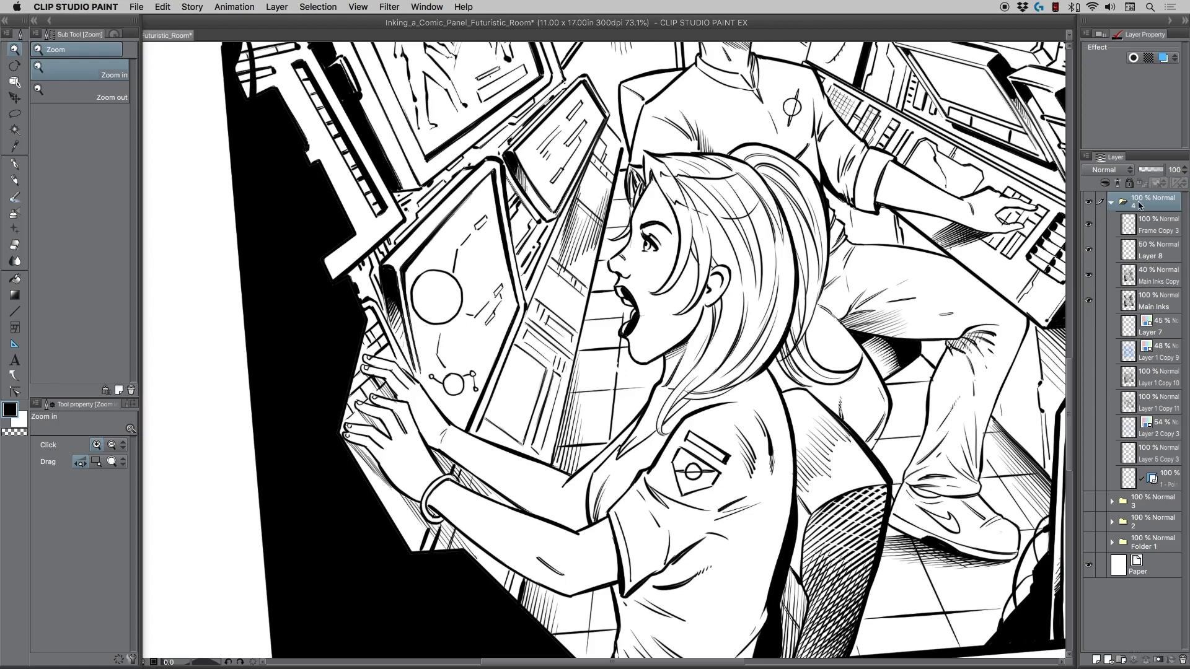
# Lasso the woman's neck and chest lines from beneath her jaw down to the edge of her sleeve
pyautogui.click(15, 117)
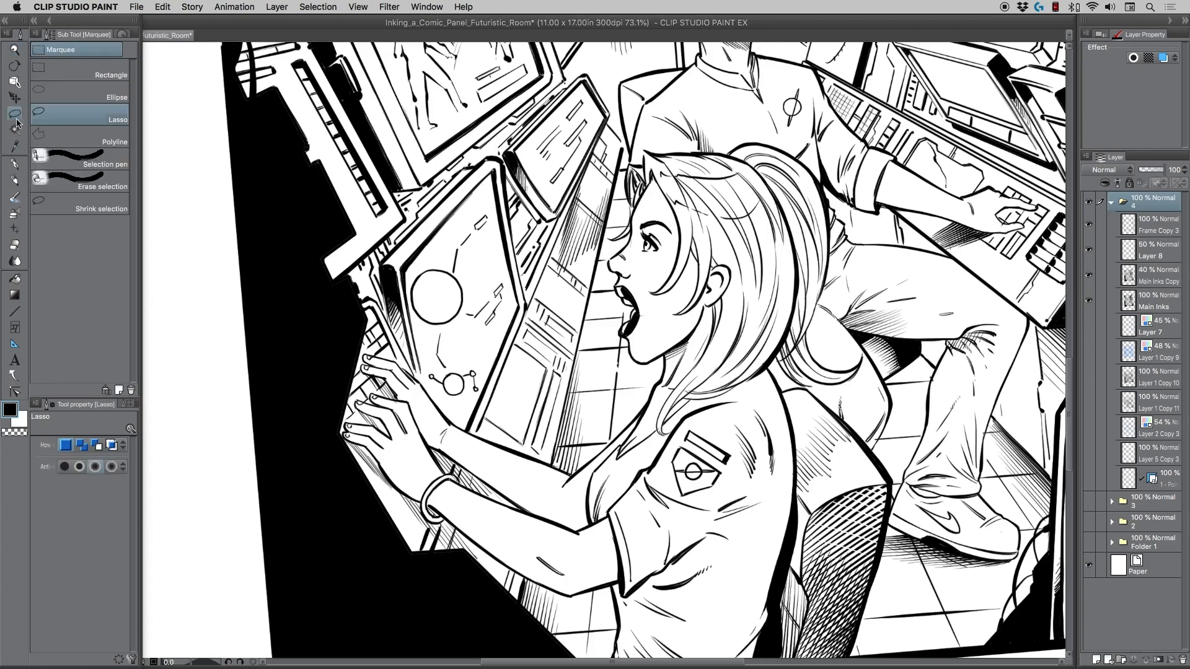
pyautogui.click(17, 49)
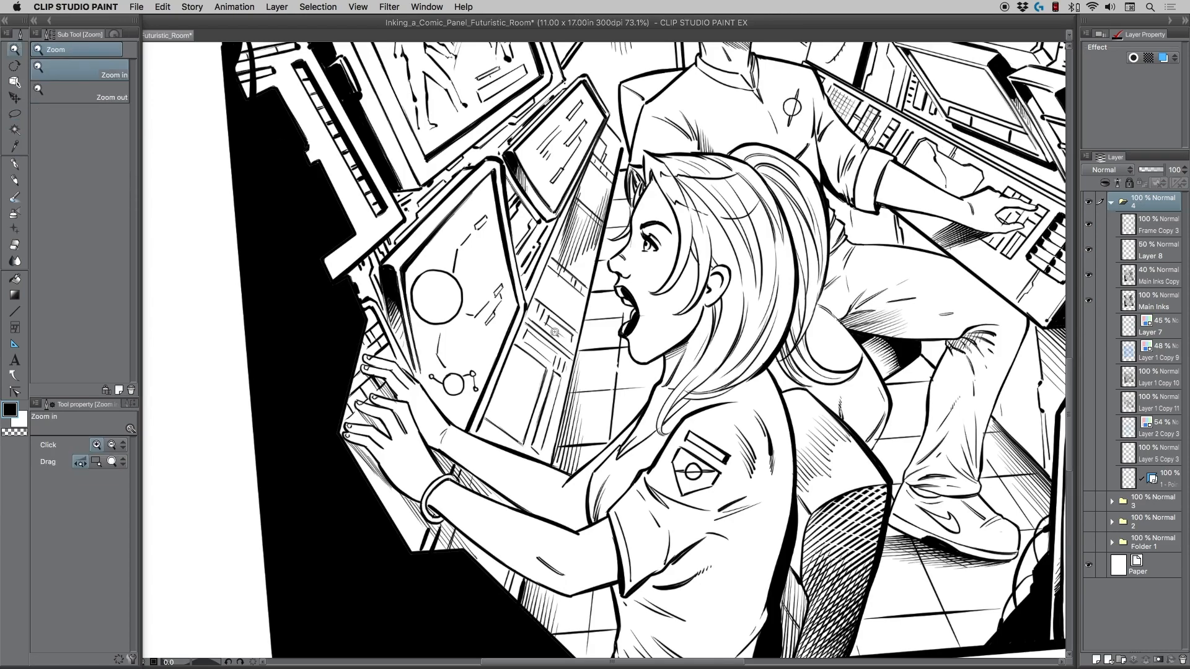
pyautogui.moveTo(557, 333); pyautogui.dragTo(571, 323)
pyautogui.click(15, 113)
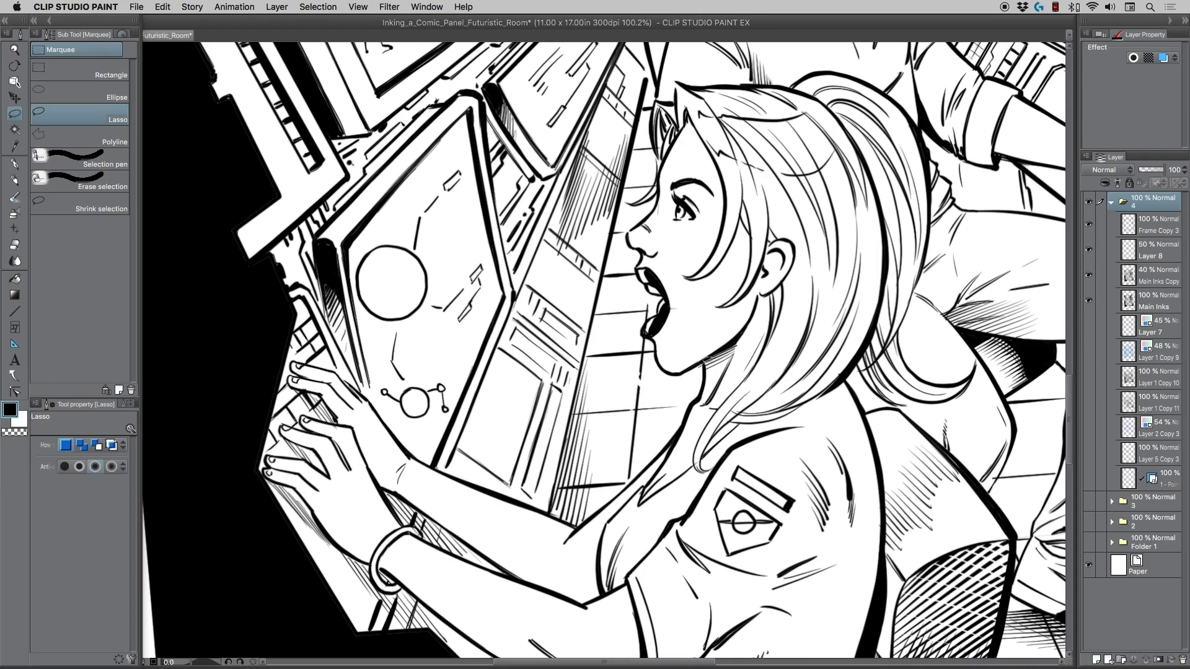
pyautogui.moveTo(733, 343)
pyautogui.mouseDown()
pyautogui.moveTo(705, 405)
pyautogui.moveTo(691, 448)
pyautogui.moveTo(700, 468)
pyautogui.moveTo(641, 510)
pyautogui.moveTo(624, 578)
pyautogui.moveTo(608, 589)
pyautogui.moveTo(583, 579)
pyautogui.moveTo(597, 524)
pyautogui.moveTo(666, 452)
pyautogui.mouseUp()
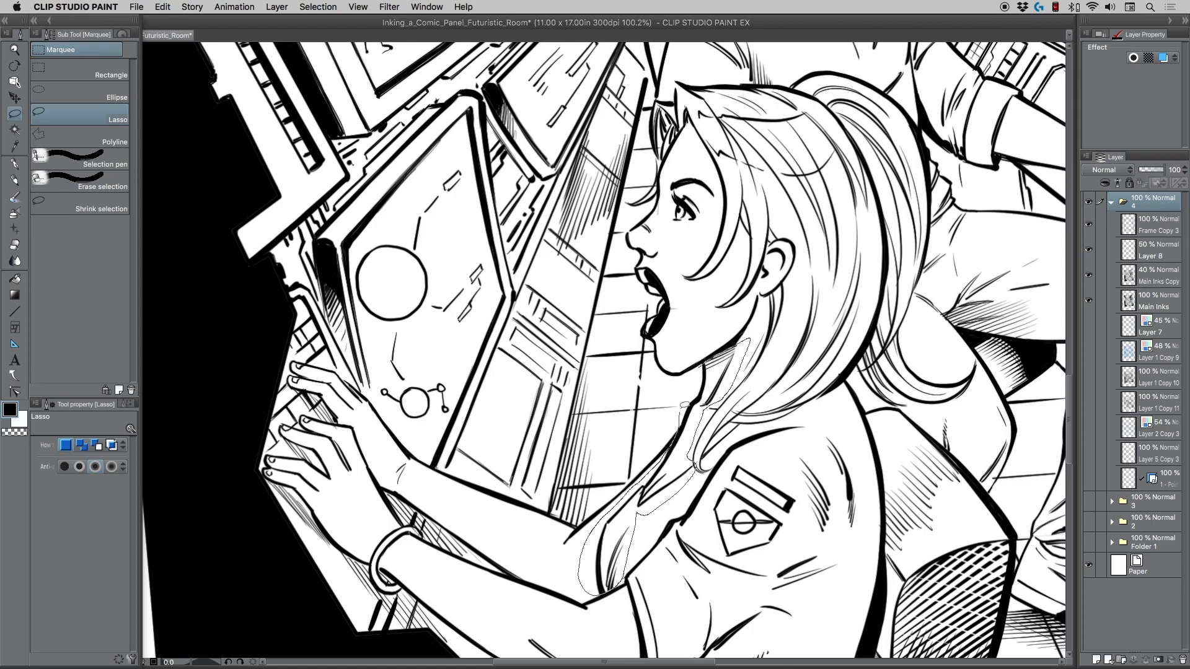
pyautogui.moveTo(696, 374); pyautogui.dragTo(693, 365)
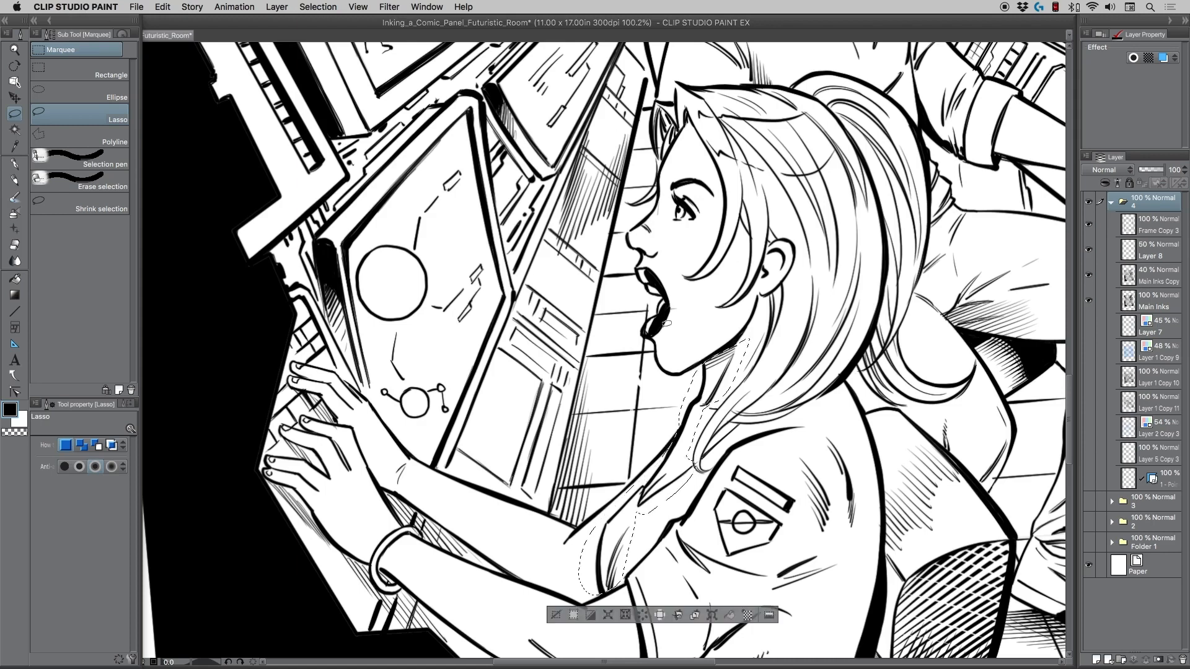
# Transform the selected neck lines, shifting their upper end slightly toward the hair, then apply it and clear the selection
pyautogui.press('super+t')
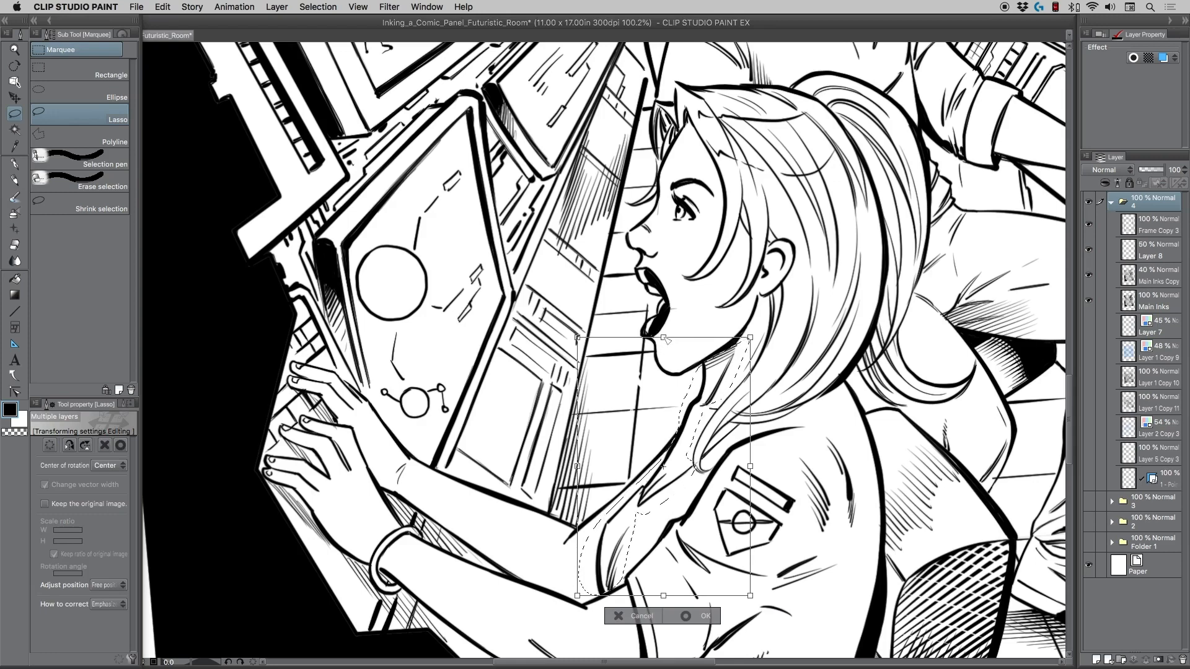
pyautogui.moveTo(664, 339); pyautogui.dragTo(674, 332)
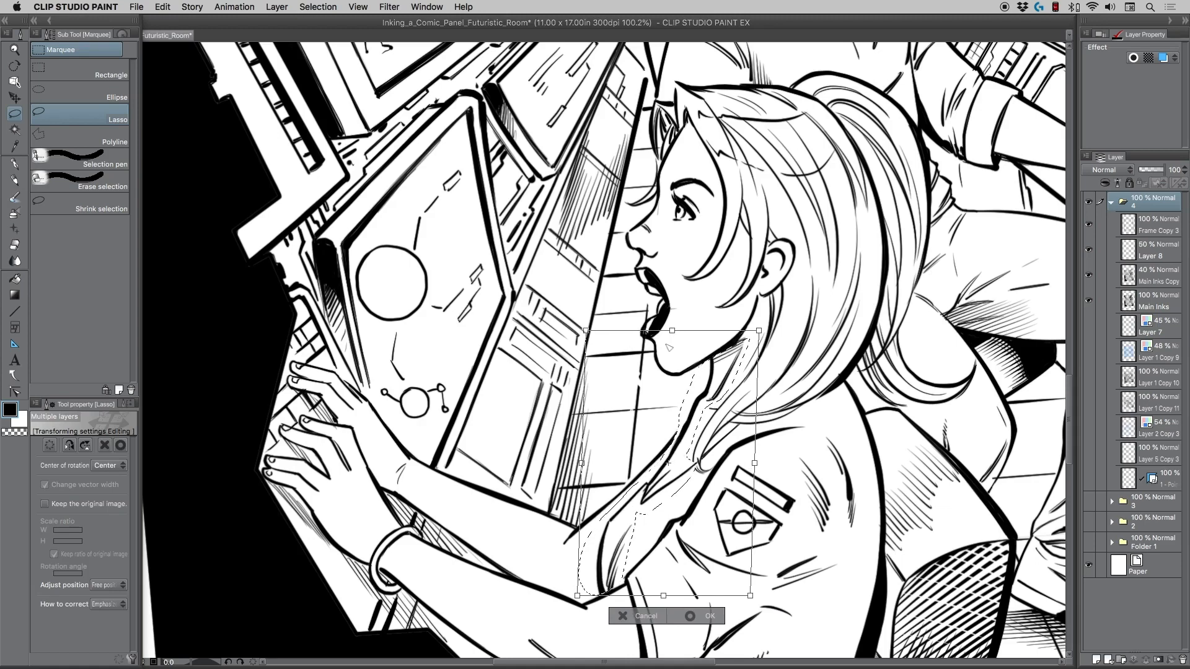
pyautogui.moveTo(587, 332); pyautogui.dragTo(594, 333)
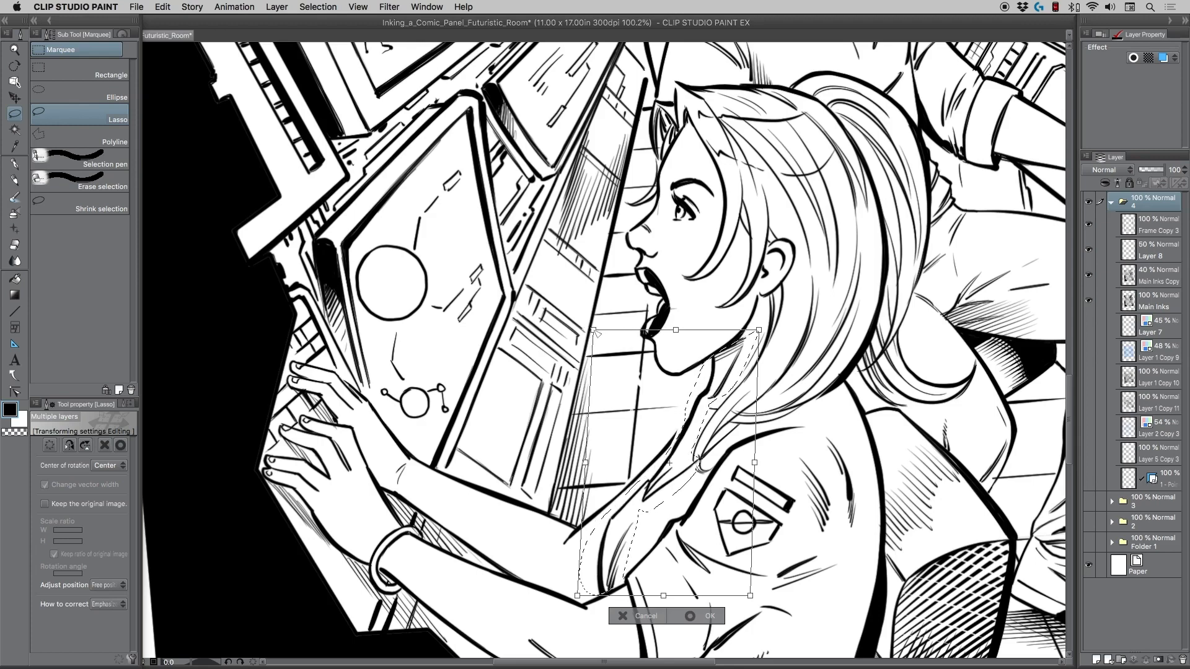
pyautogui.moveTo(675, 332); pyautogui.dragTo(676, 344)
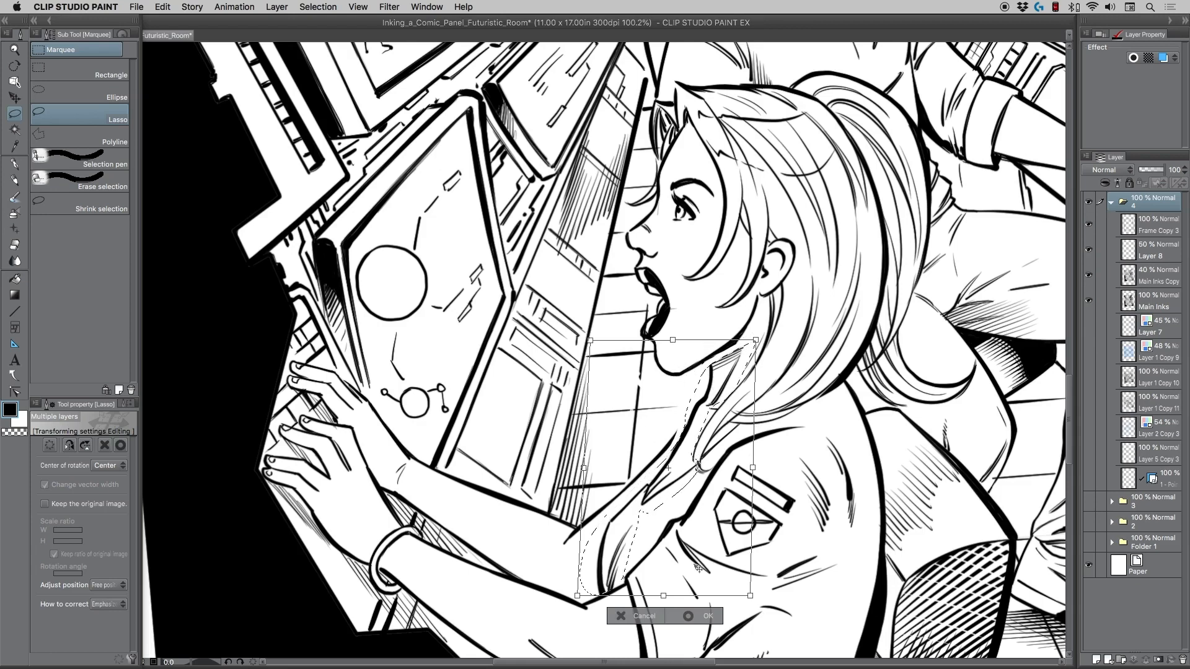
pyautogui.click(704, 615)
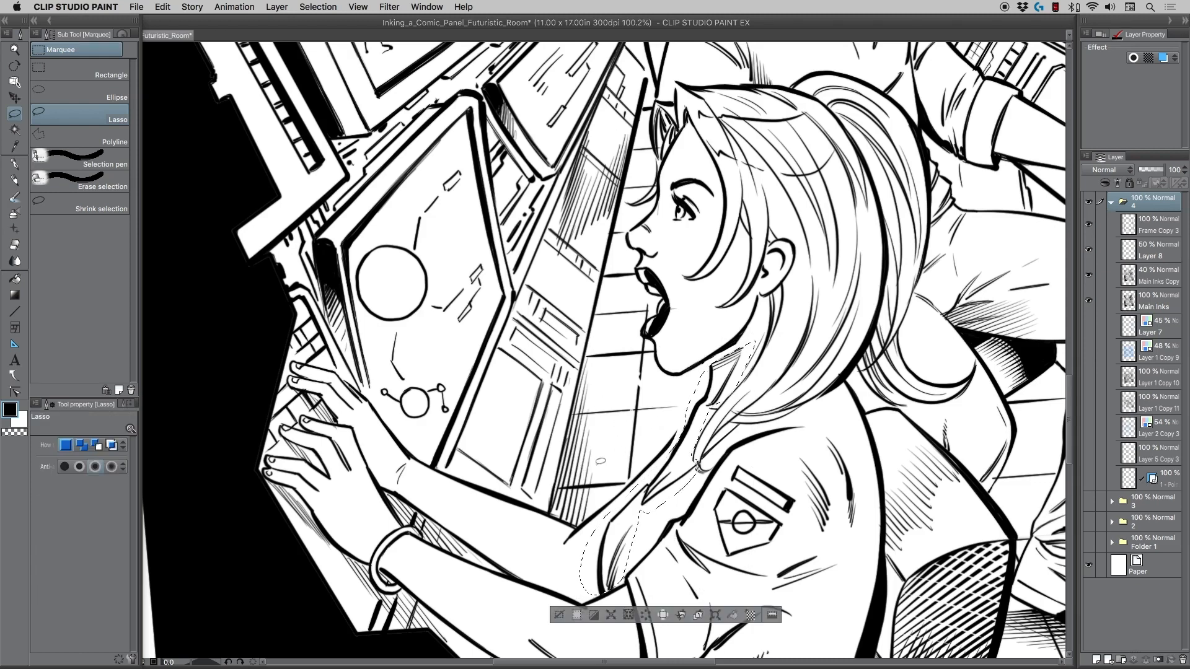
pyautogui.click(559, 614)
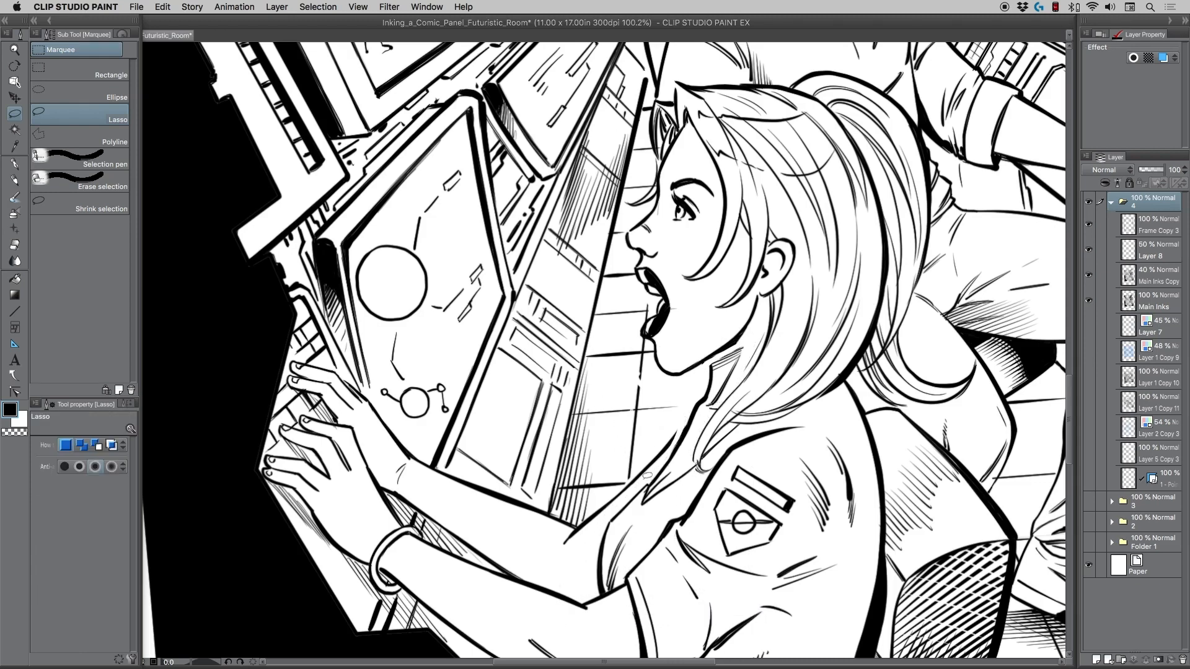
# Merge the Main Inks Copy layer down into the Main Inks layer
pyautogui.click(15, 163)
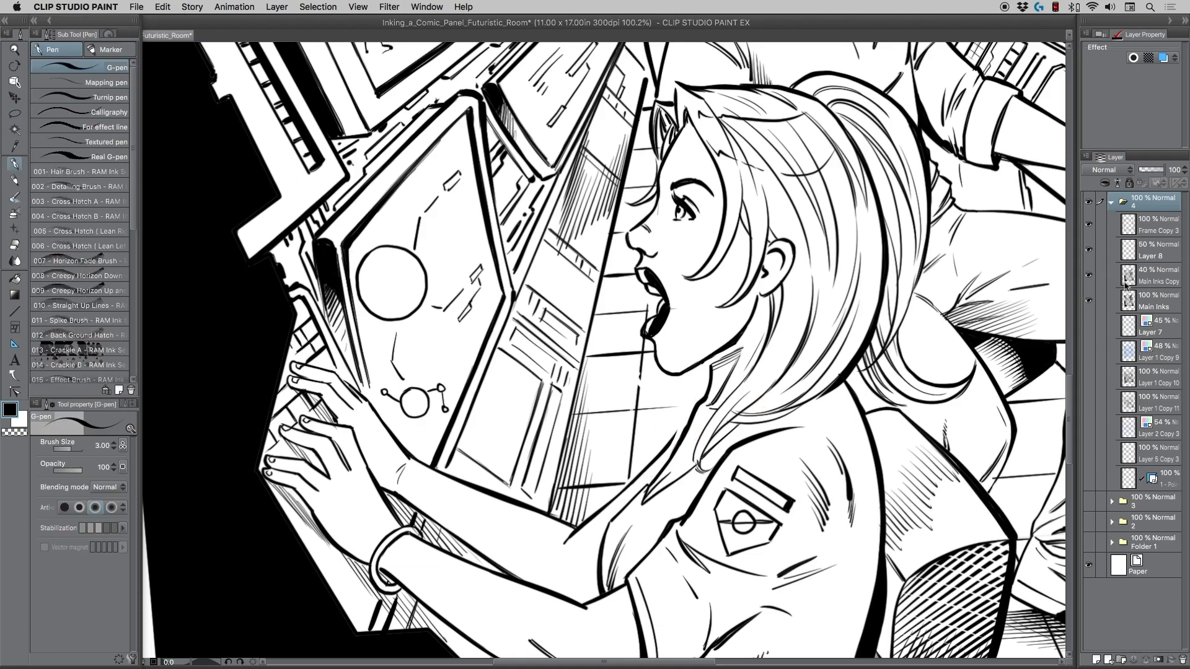
pyautogui.click(1091, 275)
pyautogui.click(1090, 275)
pyautogui.click(1150, 280)
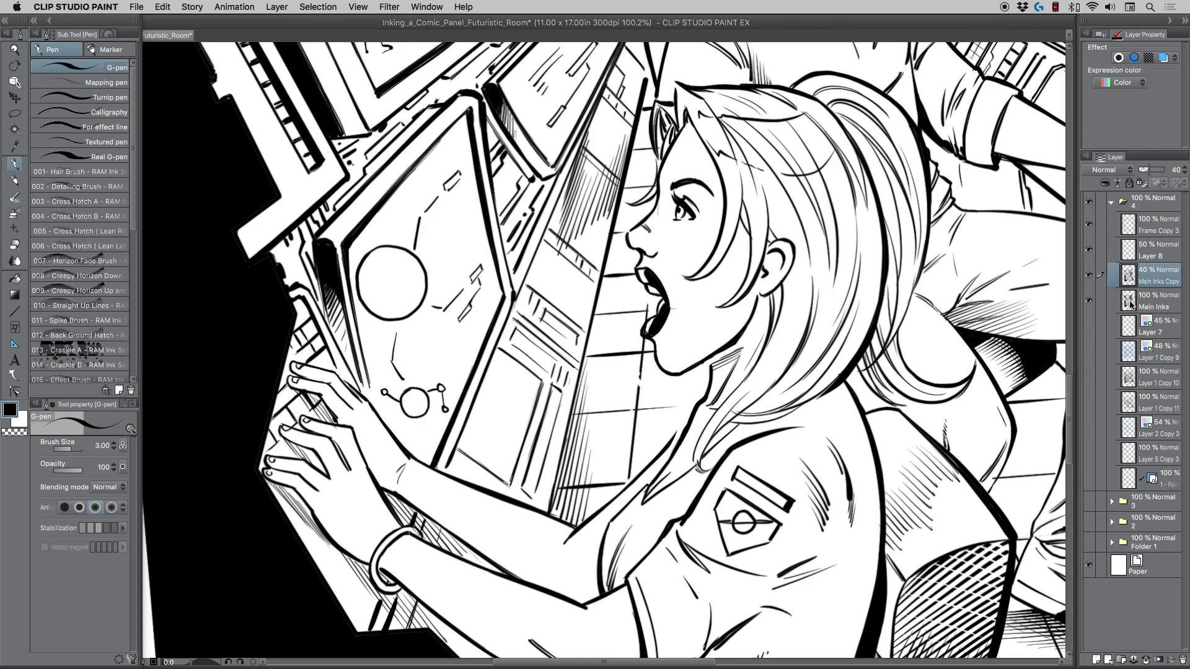
pyautogui.press('super+e')
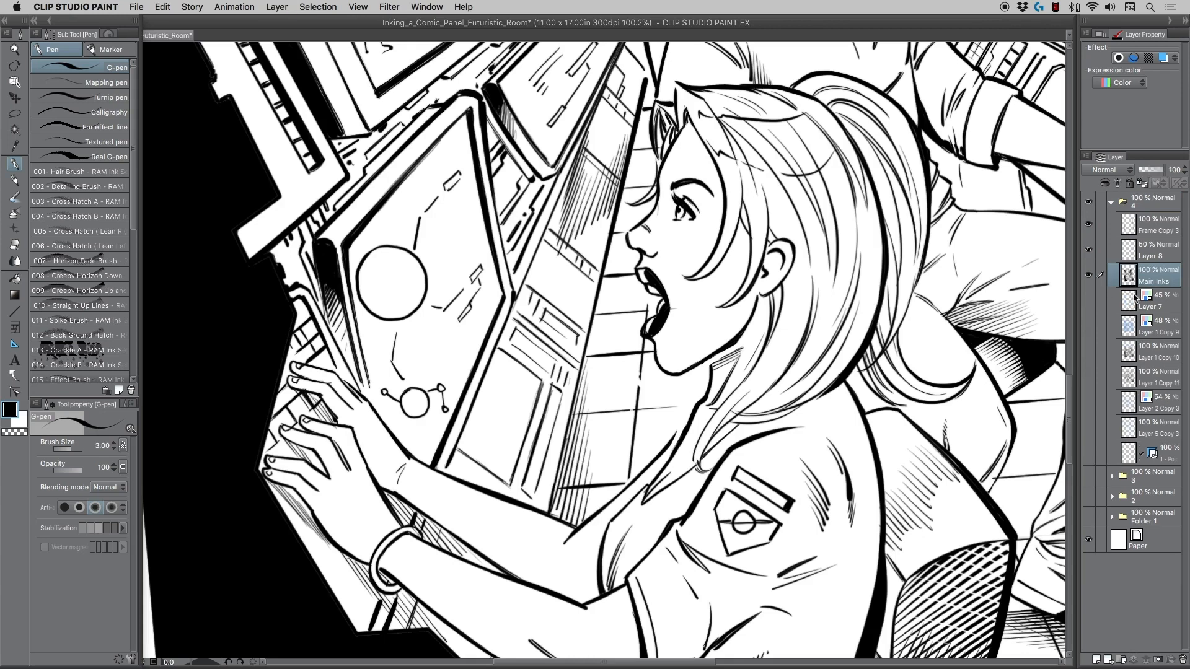
# Touch up the front line of the woman's neck with the G-pen and clean its edge using transparent color
pyautogui.moveTo(687, 422); pyautogui.dragTo(666, 445)
pyautogui.click(13, 430)
pyautogui.moveTo(677, 425)
pyautogui.mouseDown()
pyautogui.moveTo(658, 449)
pyautogui.moveTo(666, 443)
pyautogui.mouseUp()
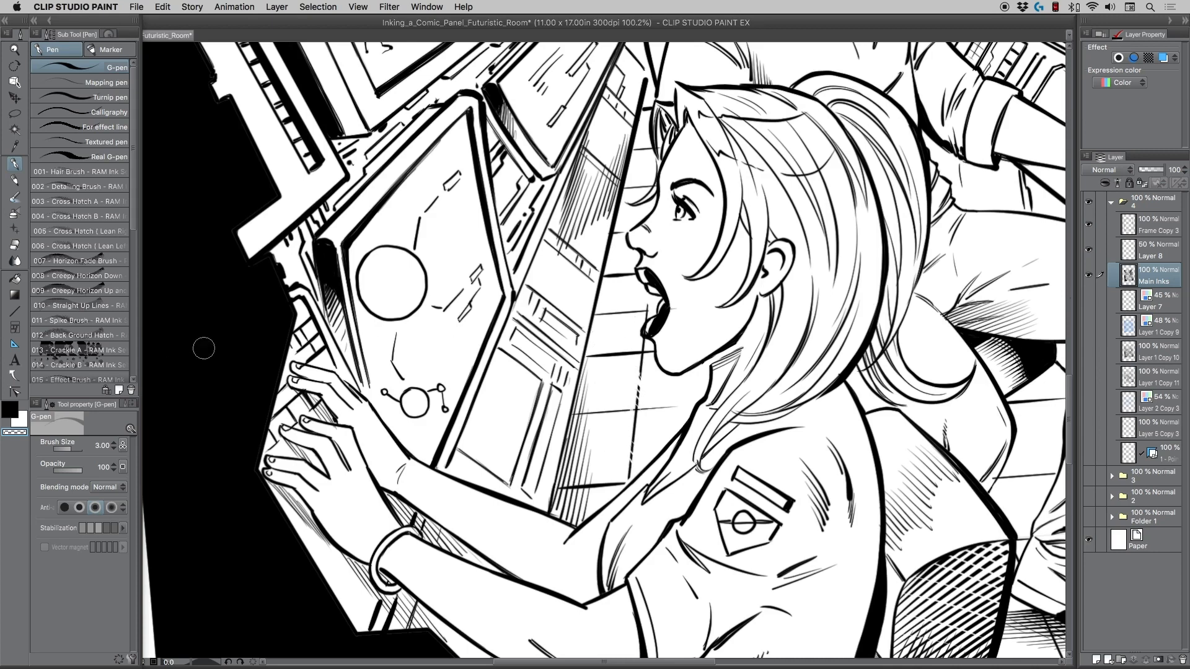
# Ink the neck corner and shadow under the woman's jaw in black, undoing the last stroke
pyautogui.click(9, 410)
pyautogui.moveTo(697, 363); pyautogui.dragTo(711, 370)
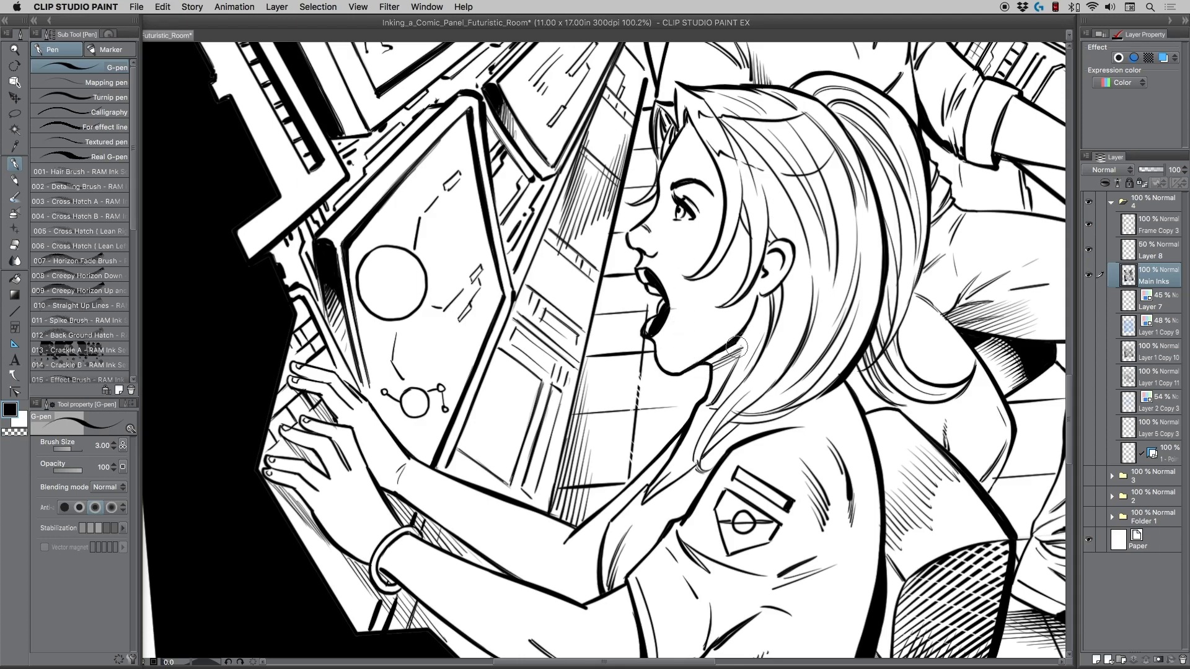
pyautogui.moveTo(739, 346)
pyautogui.mouseDown()
pyautogui.moveTo(704, 366)
pyautogui.moveTo(714, 356)
pyautogui.mouseUp()
pyautogui.press('super+z')
# Erase stray ink at the neck and the woman's upper-back outline below her hair using transparent color, then return to black
pyautogui.click(14, 432)
pyautogui.moveTo(698, 366)
pyautogui.mouseDown()
pyautogui.moveTo(746, 320)
pyautogui.moveTo(727, 357)
pyautogui.moveTo(746, 341)
pyautogui.moveTo(714, 374)
pyautogui.mouseUp()
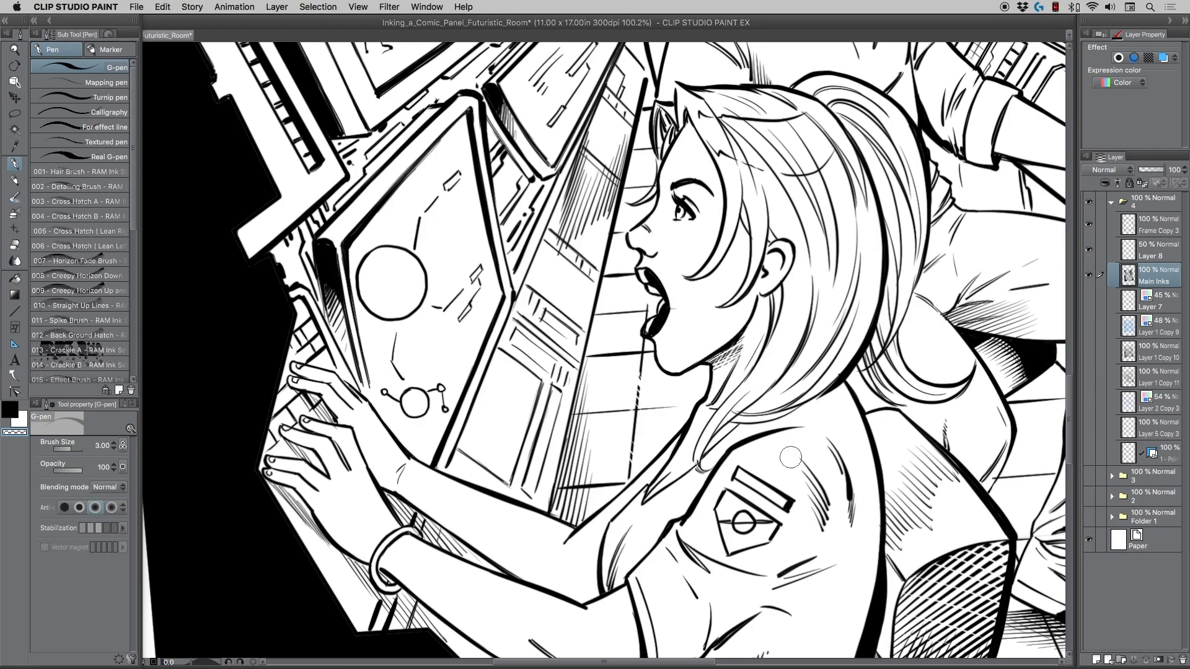
pyautogui.moveTo(846, 382)
pyautogui.mouseDown()
pyautogui.moveTo(879, 468)
pyautogui.moveTo(851, 389)
pyautogui.mouseUp()
pyautogui.moveTo(866, 438); pyautogui.dragTo(880, 471)
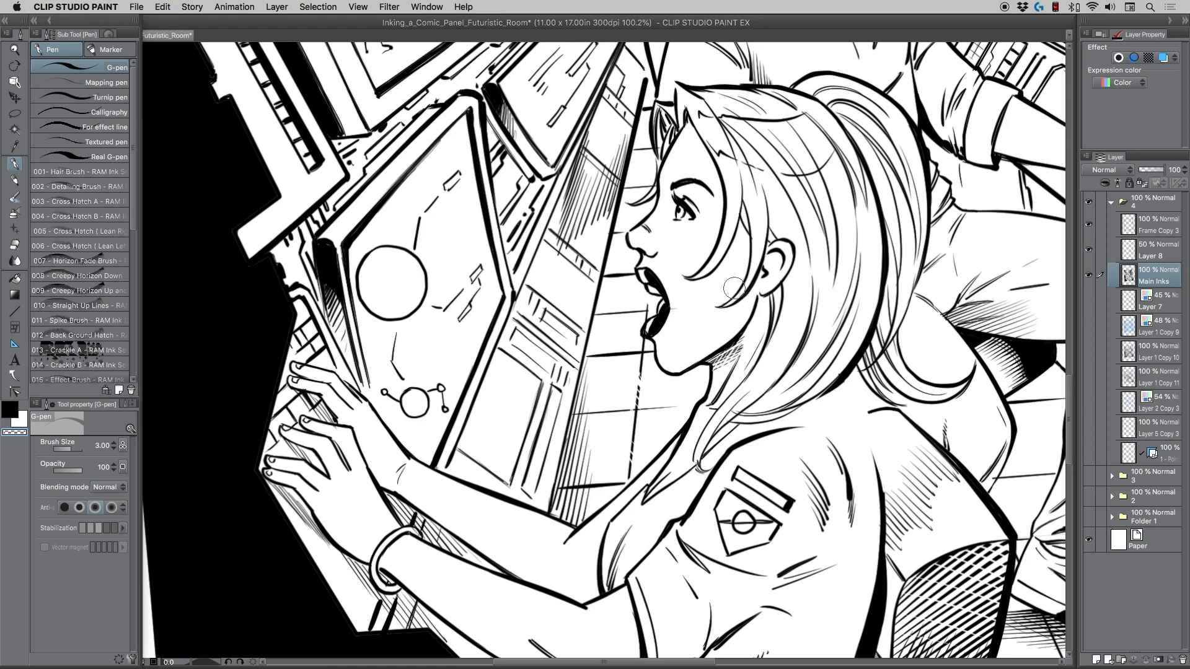
pyautogui.click(14, 407)
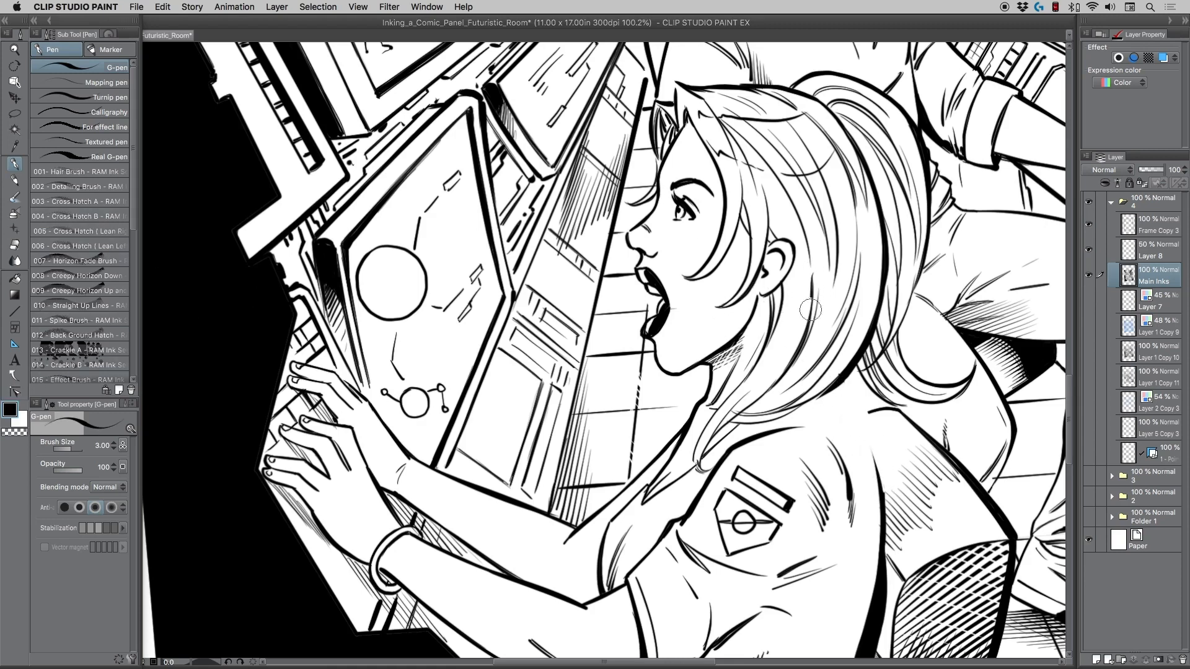
pyautogui.moveTo(805, 304); pyautogui.dragTo(824, 381)
pyautogui.press('super+z')
pyautogui.moveTo(818, 291); pyautogui.dragTo(804, 397)
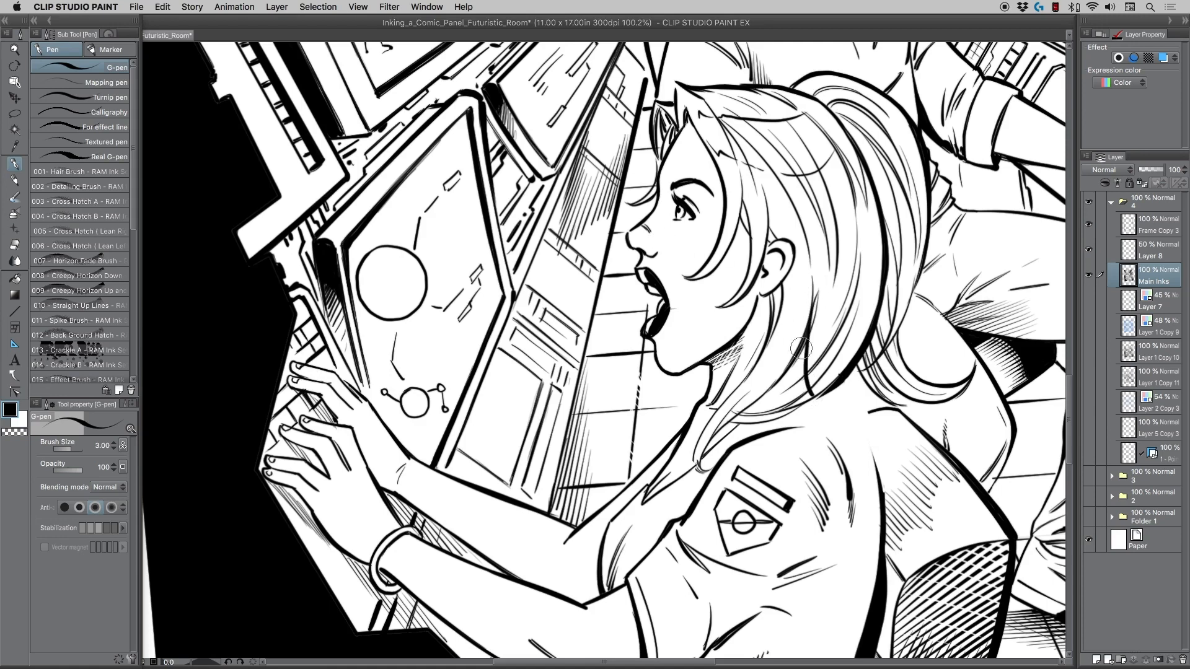
pyautogui.press('super+z')
pyautogui.moveTo(852, 173)
pyautogui.mouseDown()
pyautogui.moveTo(800, 344)
pyautogui.moveTo(813, 394)
pyautogui.moveTo(877, 495)
pyautogui.mouseUp()
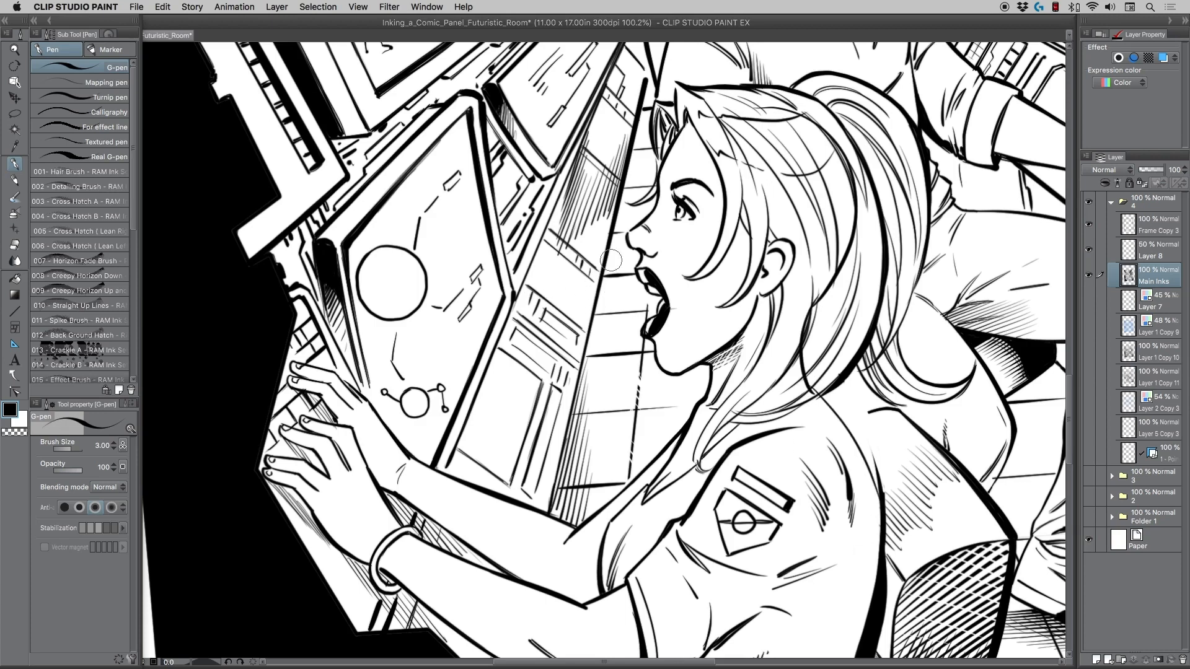
pyautogui.press('super+z')
pyautogui.press('super+z')
pyautogui.moveTo(817, 299)
pyautogui.mouseDown()
pyautogui.moveTo(816, 394)
pyautogui.moveTo(881, 507)
pyautogui.mouseUp()
pyautogui.press('super+z')
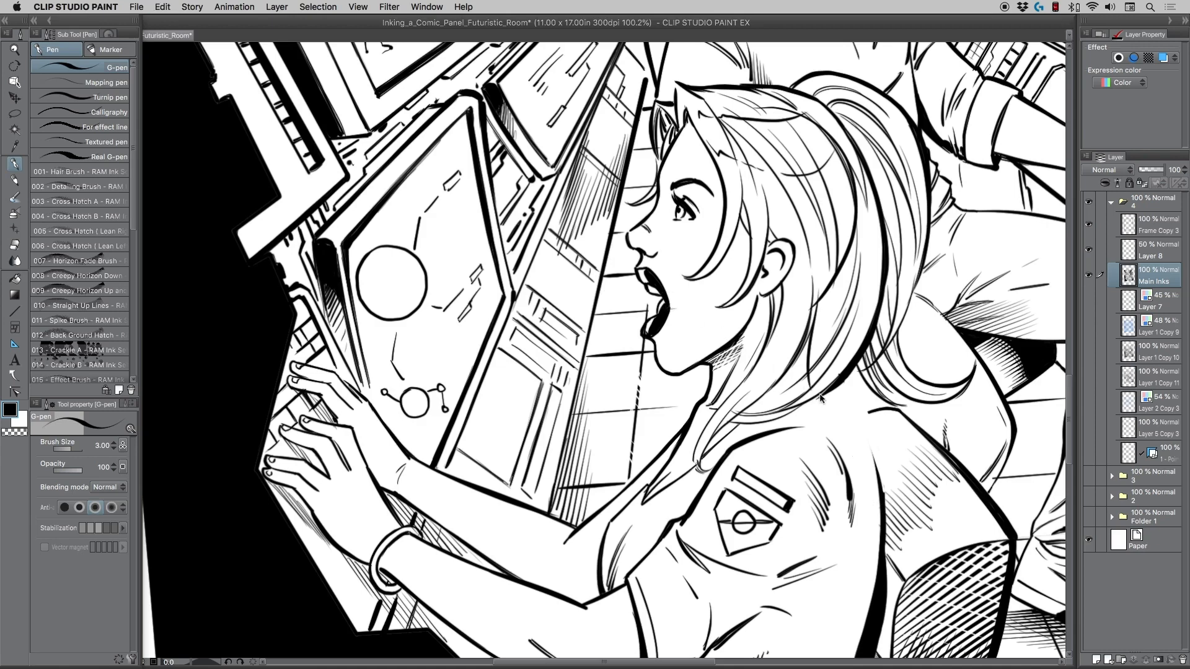
pyautogui.moveTo(812, 387); pyautogui.dragTo(850, 440)
pyautogui.press('super+z')
pyautogui.moveTo(816, 392)
pyautogui.mouseDown()
pyautogui.moveTo(857, 457)
pyautogui.moveTo(841, 416)
pyautogui.moveTo(876, 547)
pyautogui.mouseUp()
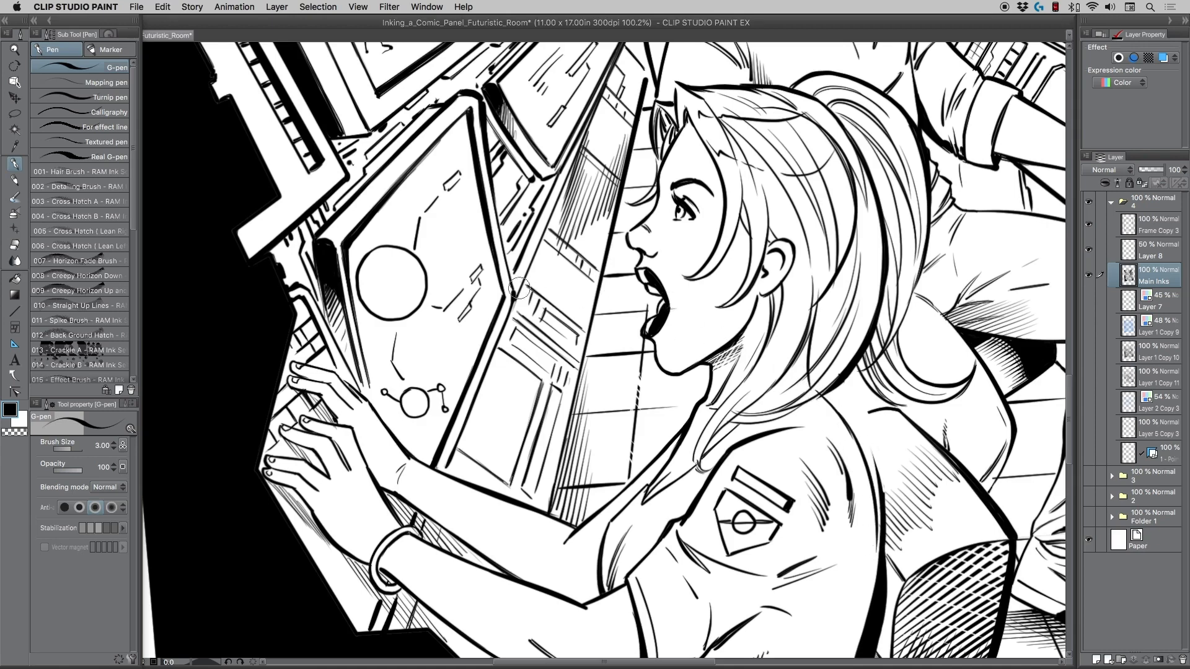
pyautogui.press('super+z')
pyautogui.press('super+z')
pyautogui.press('super+z')
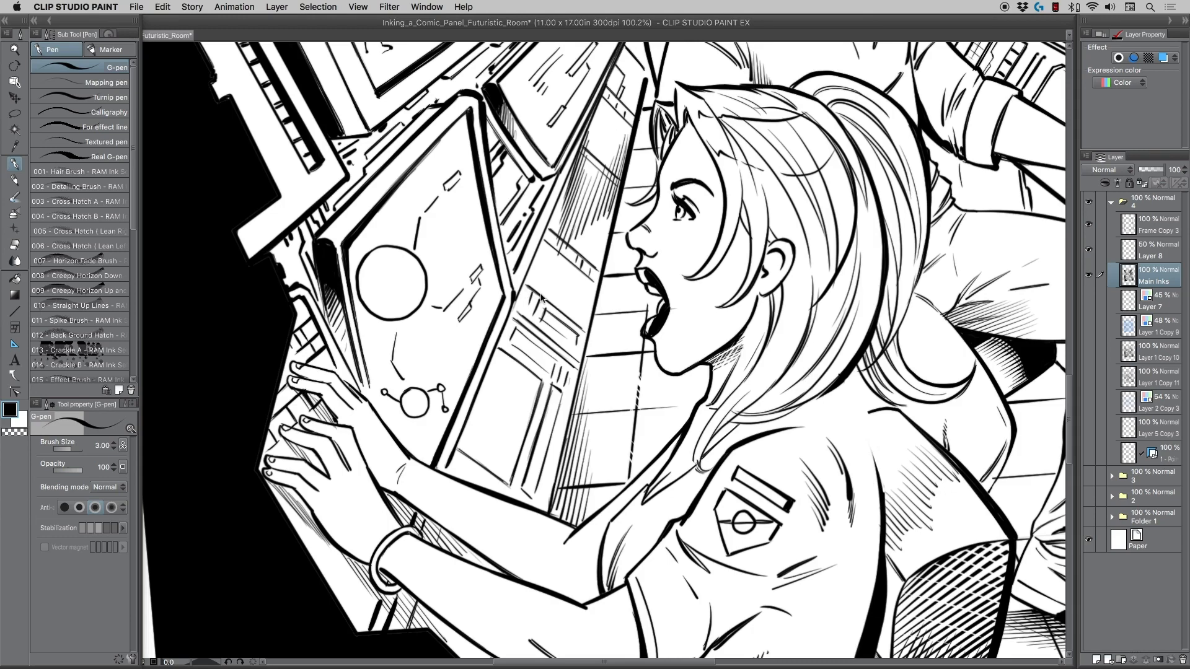
# Re-ink the woman's shoulder and back outline from beneath her hair down her torso, and extend the seat's top line to meet it
pyautogui.moveTo(822, 393)
pyautogui.mouseDown()
pyautogui.moveTo(860, 442)
pyautogui.moveTo(865, 472)
pyautogui.mouseUp()
pyautogui.moveTo(851, 428)
pyautogui.mouseDown()
pyautogui.moveTo(874, 484)
pyautogui.moveTo(875, 543)
pyautogui.mouseUp()
pyautogui.moveTo(865, 448)
pyautogui.mouseDown()
pyautogui.moveTo(878, 500)
pyautogui.moveTo(875, 528)
pyautogui.moveTo(868, 458)
pyautogui.moveTo(873, 600)
pyautogui.mouseUp()
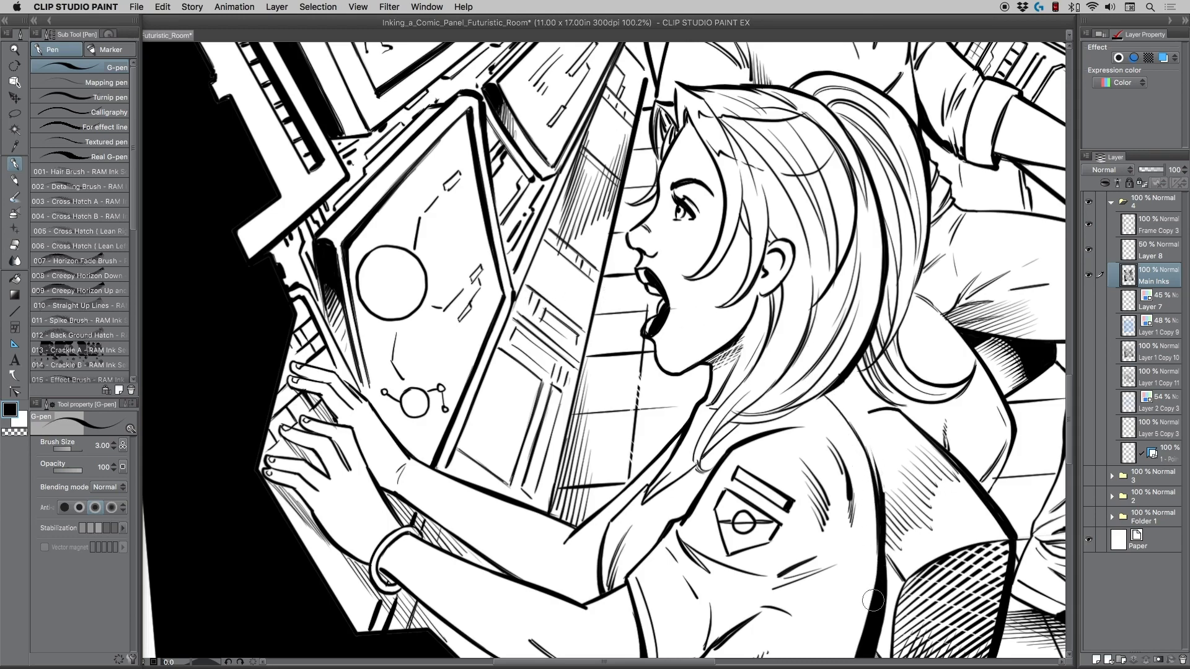
pyautogui.moveTo(871, 474)
pyautogui.mouseDown()
pyautogui.moveTo(870, 609)
pyautogui.moveTo(878, 483)
pyautogui.mouseUp()
pyautogui.moveTo(829, 402); pyautogui.dragTo(870, 458)
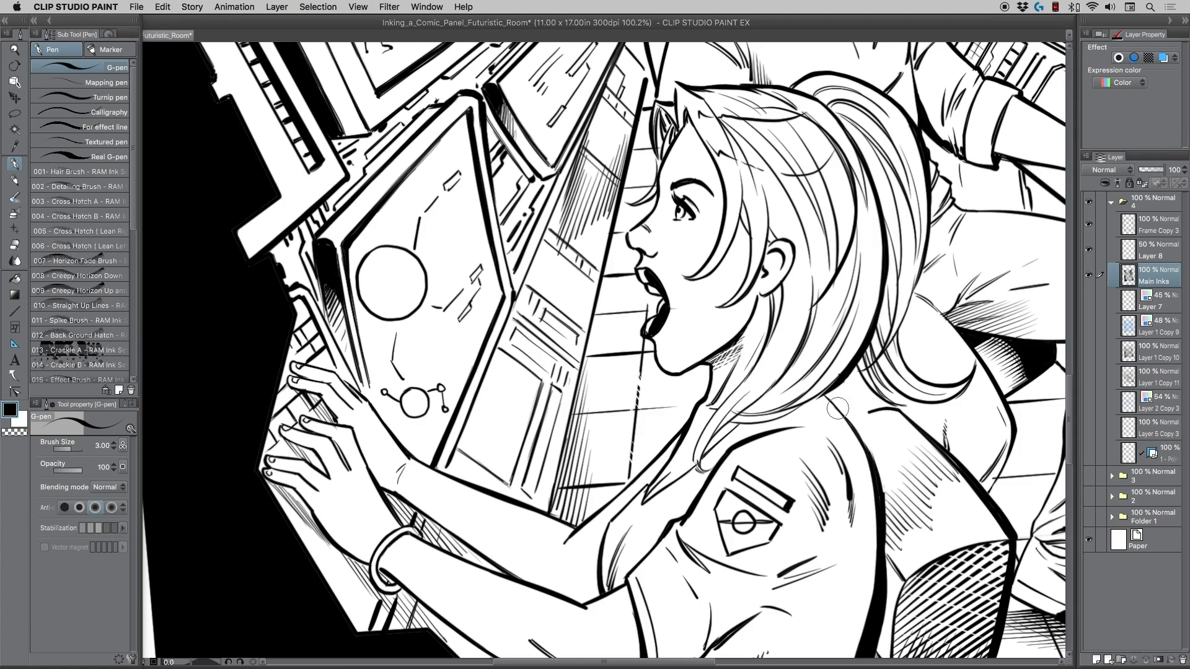
pyautogui.moveTo(824, 394); pyautogui.dragTo(864, 442)
pyautogui.moveTo(831, 401); pyautogui.dragTo(871, 462)
pyautogui.moveTo(849, 415); pyautogui.dragTo(888, 403)
pyautogui.moveTo(773, 462); pyautogui.dragTo(667, 463)
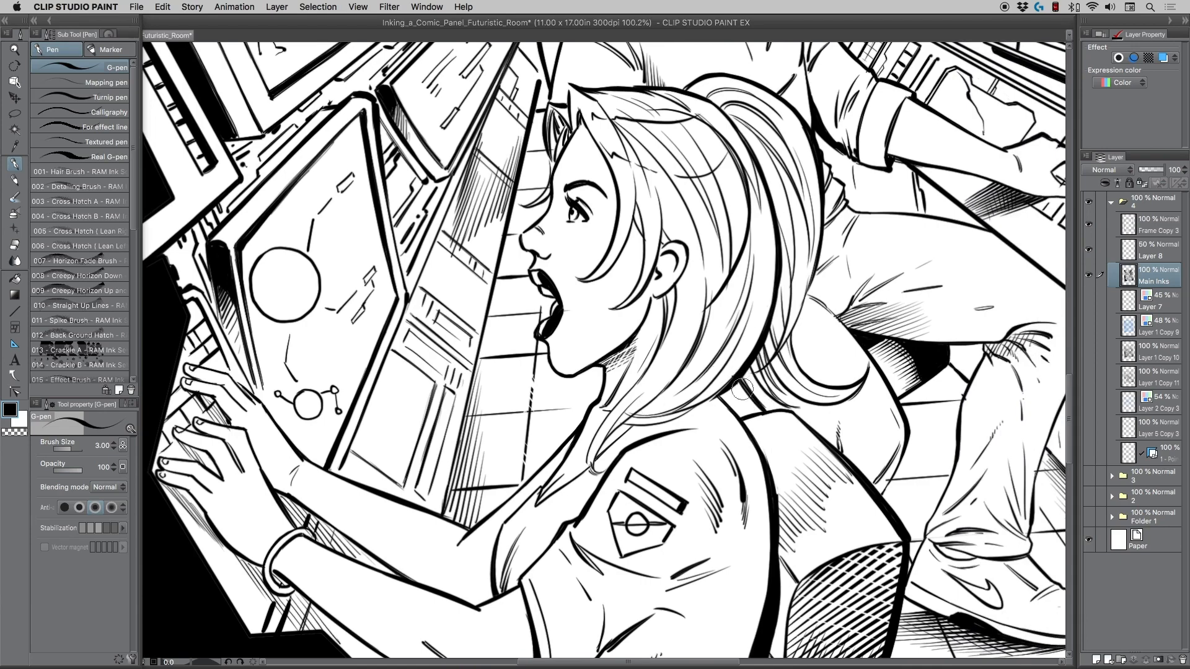
# Ink a small black shadow beneath the woman's hair where her back meets the seat, undoing the unwanted strokes
pyautogui.moveTo(714, 491); pyautogui.dragTo(688, 512)
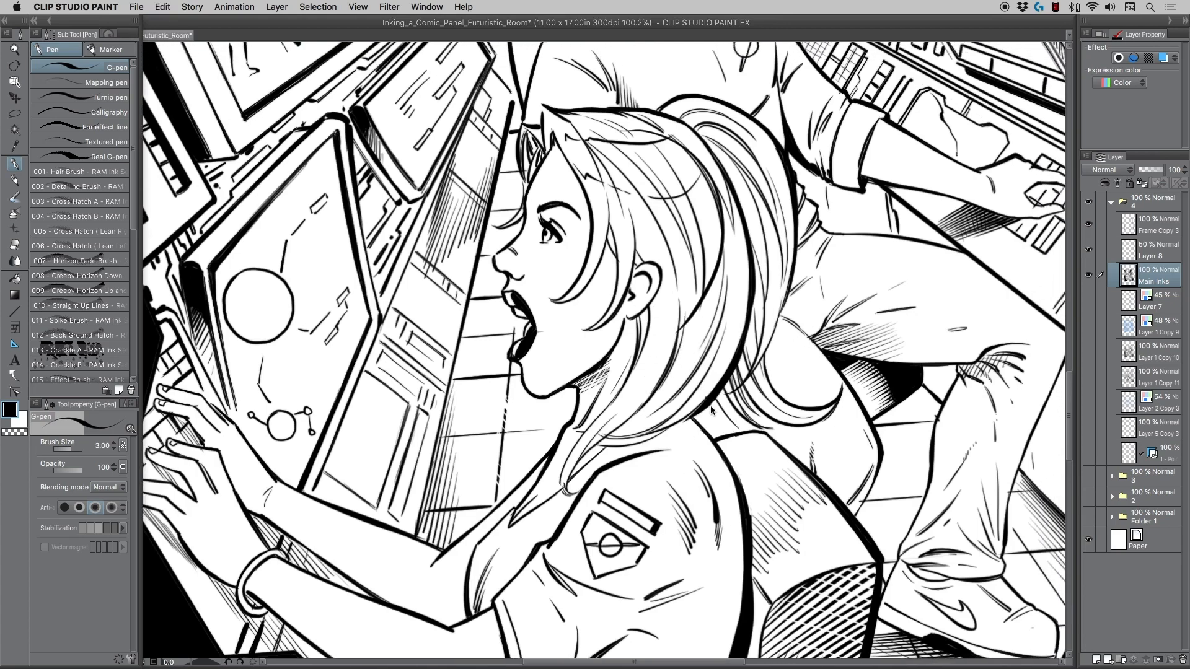
pyautogui.moveTo(707, 408); pyautogui.dragTo(734, 431)
pyautogui.moveTo(868, 425); pyautogui.dragTo(753, 487)
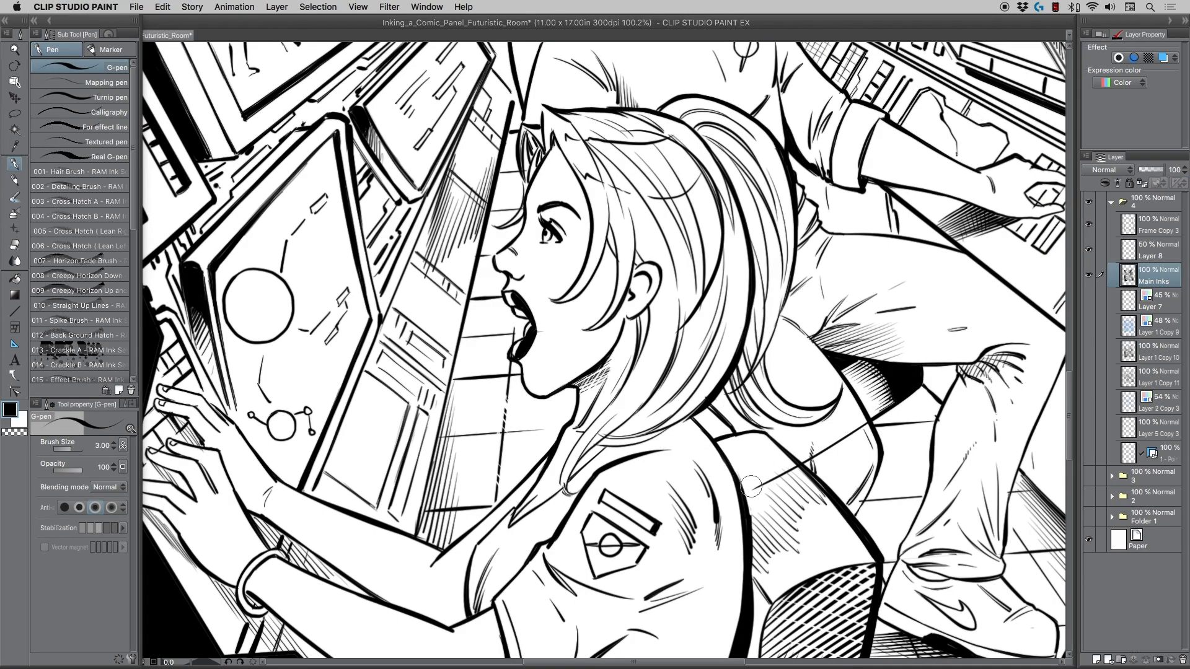
pyautogui.press('super+z')
pyautogui.moveTo(704, 409)
pyautogui.mouseDown()
pyautogui.moveTo(730, 431)
pyautogui.moveTo(709, 414)
pyautogui.mouseUp()
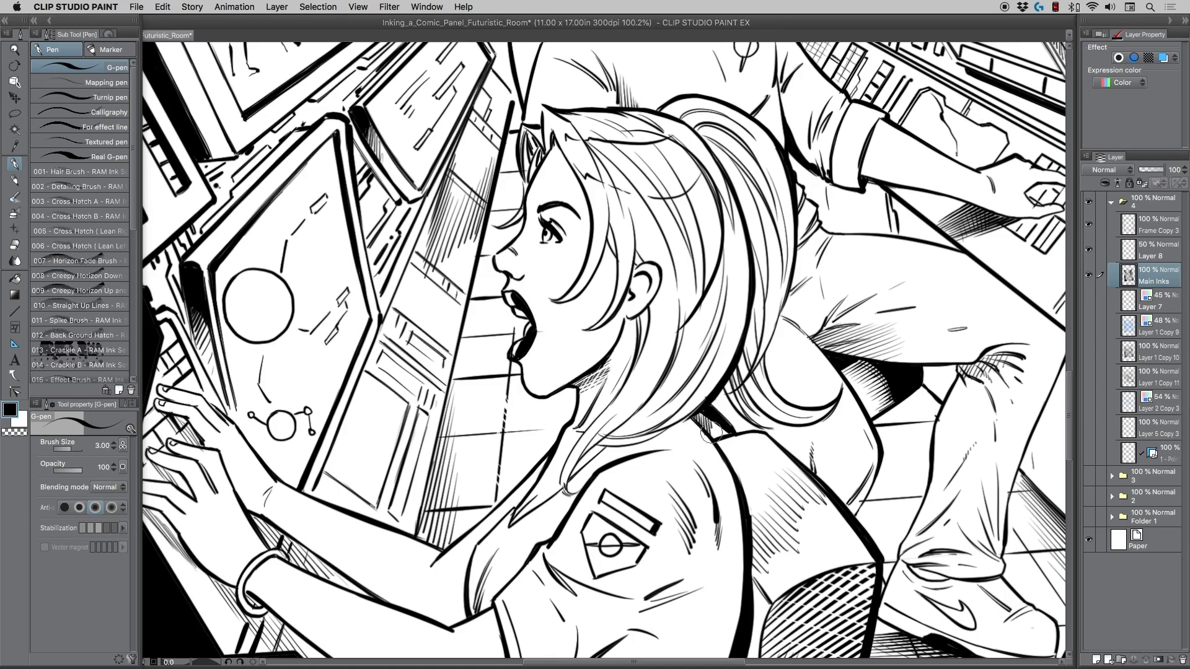
pyautogui.moveTo(711, 432); pyautogui.dragTo(718, 416)
pyautogui.press('super+z')
# Lasso the woman's near sleeve and shoulder, including the arm patch, on the Main Inks layer
pyautogui.click(13, 52)
pyautogui.moveTo(514, 243); pyautogui.dragTo(495, 289)
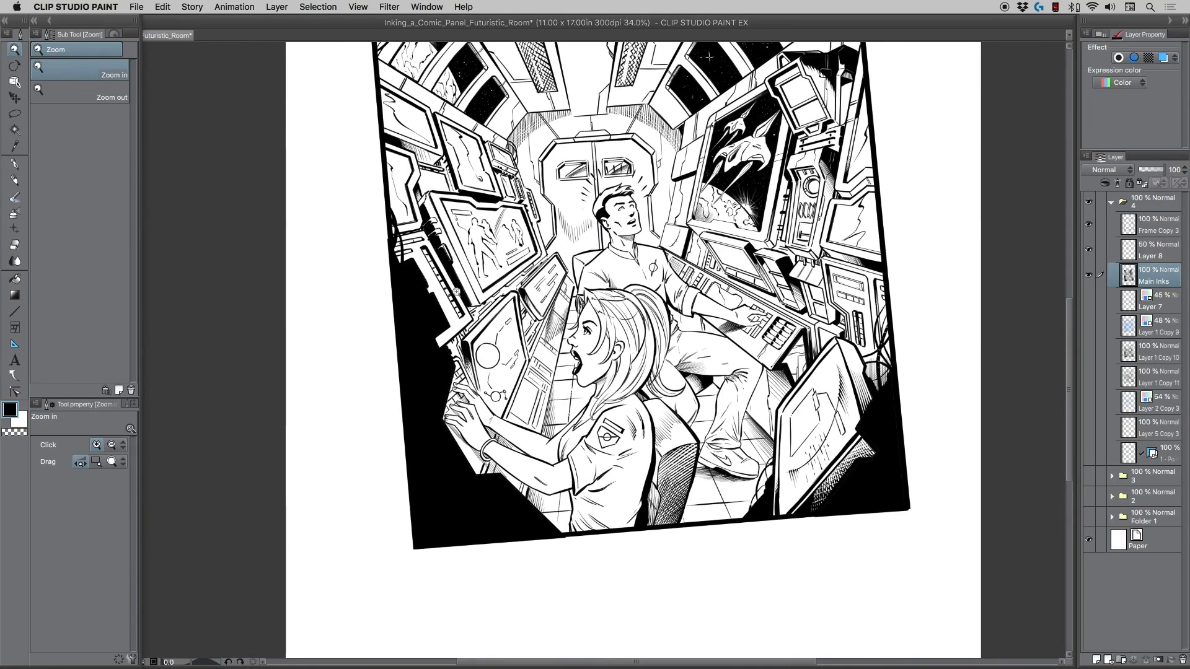
pyautogui.moveTo(573, 421); pyautogui.dragTo(565, 450)
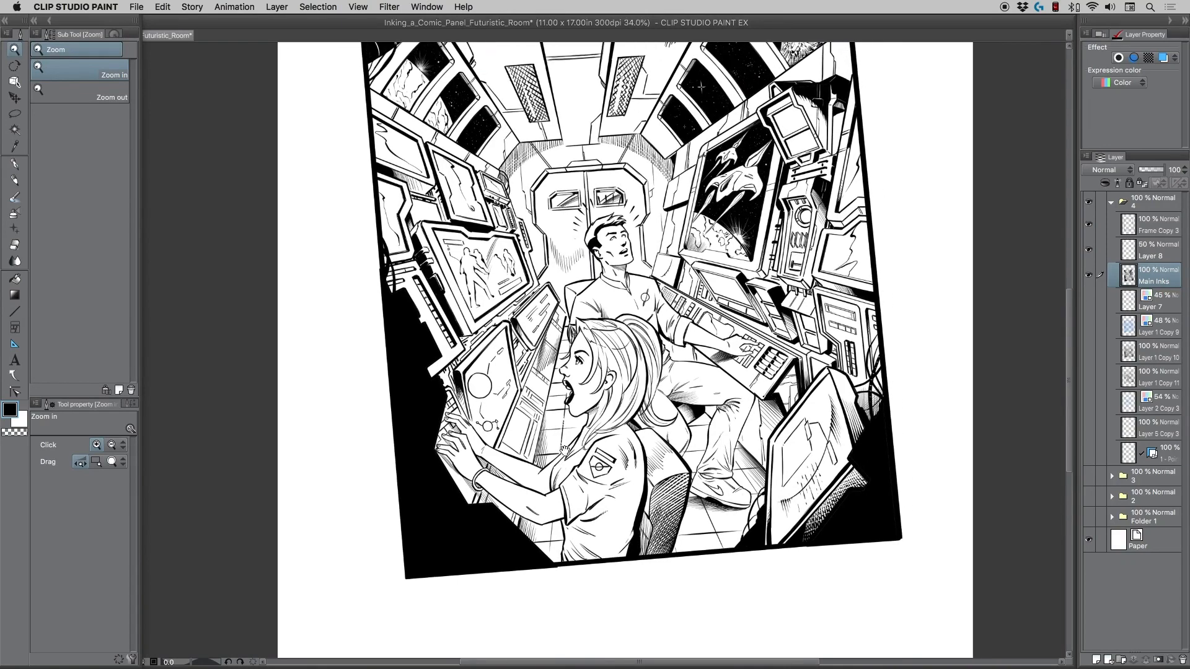
pyautogui.moveTo(578, 406); pyautogui.dragTo(589, 403)
pyautogui.press('p')
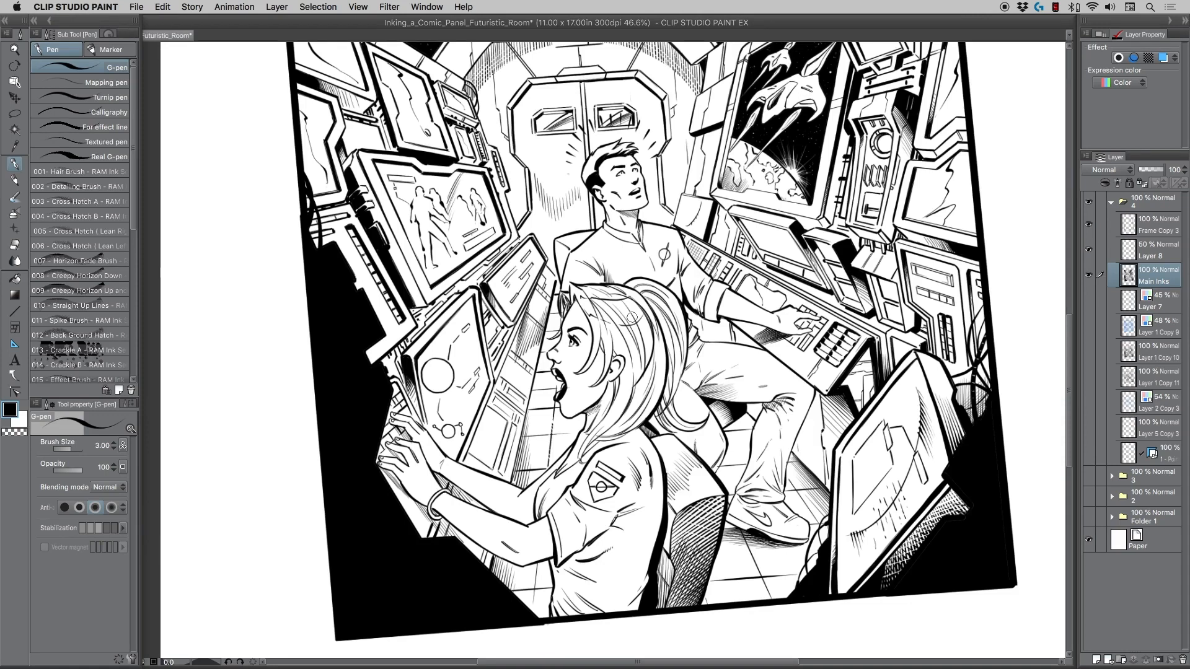
pyautogui.click(15, 113)
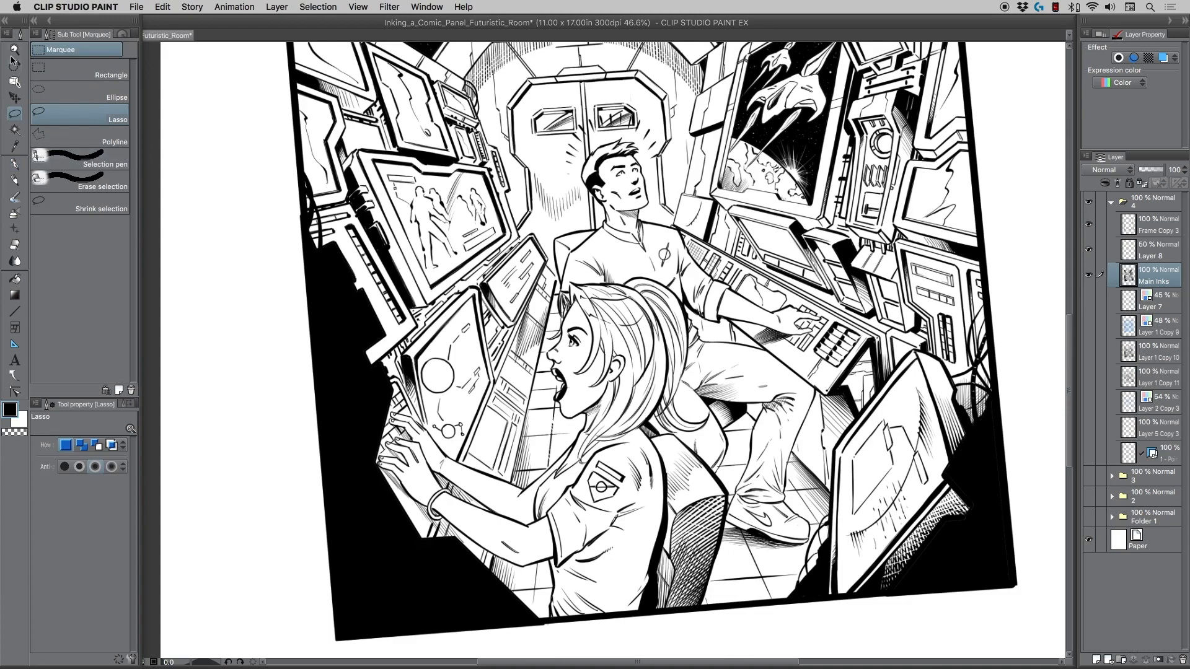
pyautogui.click(14, 50)
pyautogui.moveTo(469, 534); pyautogui.dragTo(496, 522)
pyautogui.moveTo(573, 482); pyautogui.dragTo(541, 464)
pyautogui.click(14, 114)
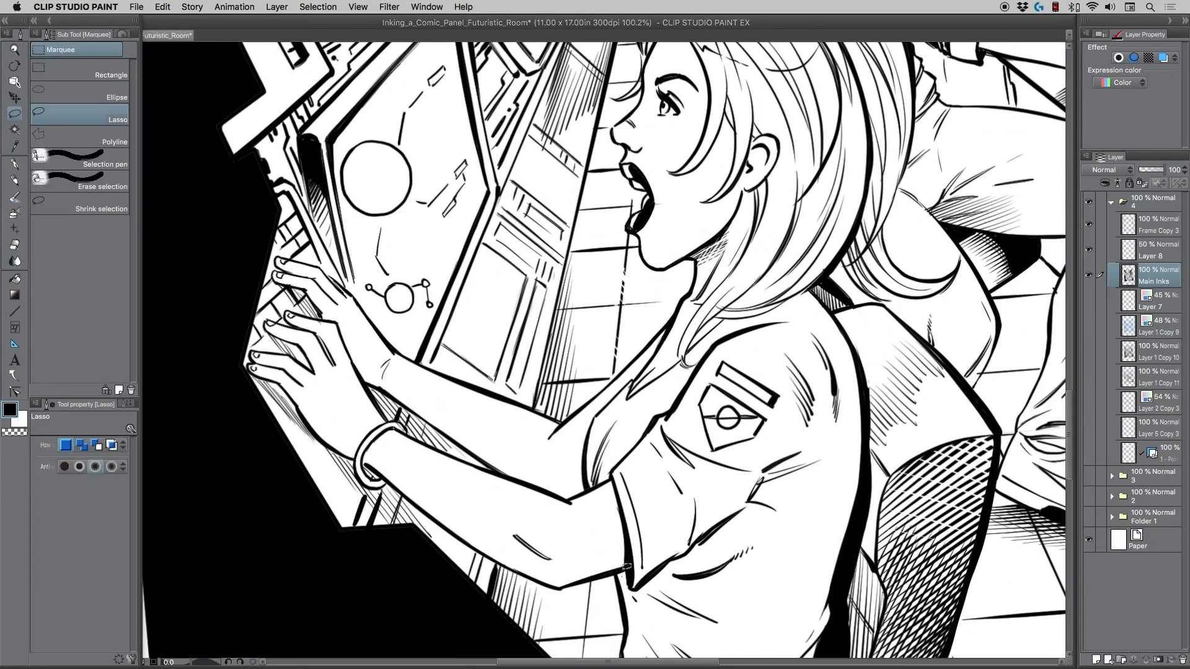
pyautogui.moveTo(626, 567)
pyautogui.mouseDown()
pyautogui.moveTo(611, 472)
pyautogui.moveTo(657, 404)
pyautogui.moveTo(713, 338)
pyautogui.moveTo(759, 314)
pyautogui.moveTo(827, 323)
pyautogui.moveTo(851, 424)
pyautogui.moveTo(791, 536)
pyautogui.moveTo(740, 574)
pyautogui.mouseUp()
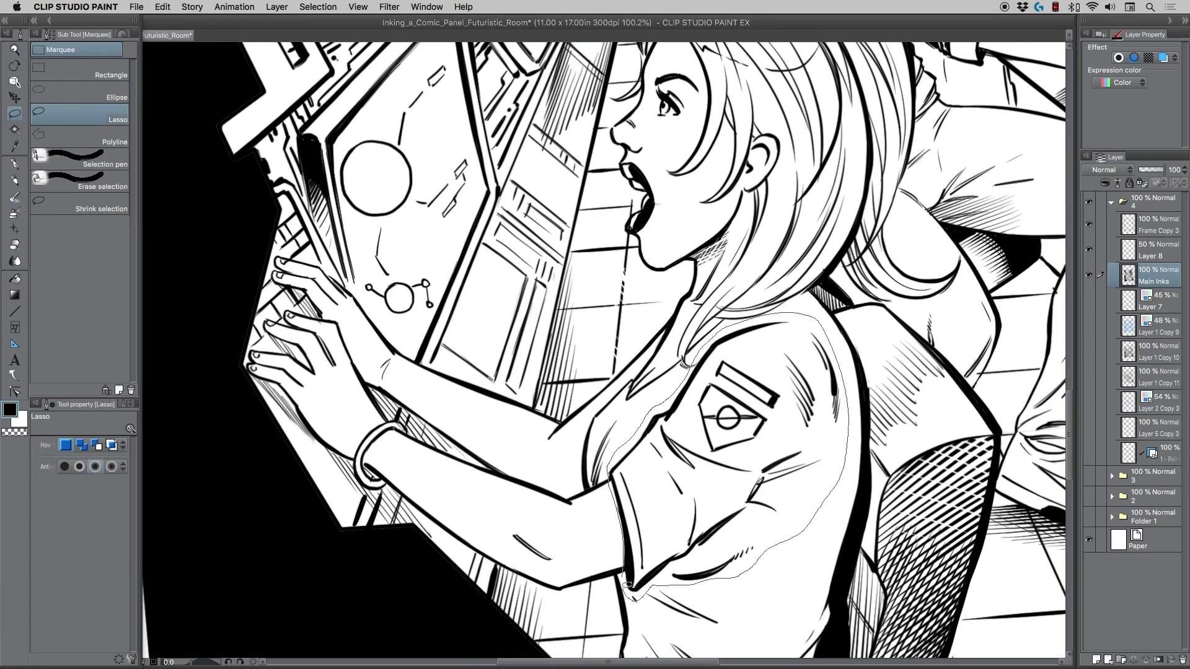
pyautogui.moveTo(627, 584); pyautogui.dragTo(628, 586)
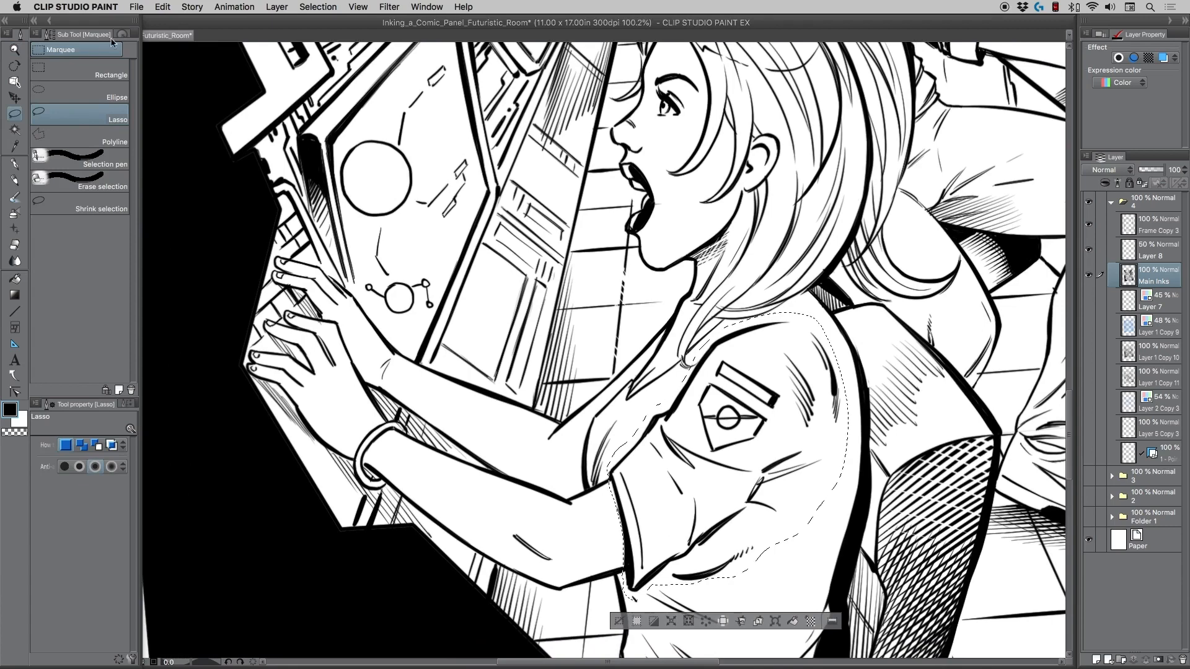
# Try a mesh transformation on the selected sleeve by shifting the mesh around the patch, cancel it and clear the selection
pyautogui.click(162, 7)
pyautogui.moveTo(181, 212)
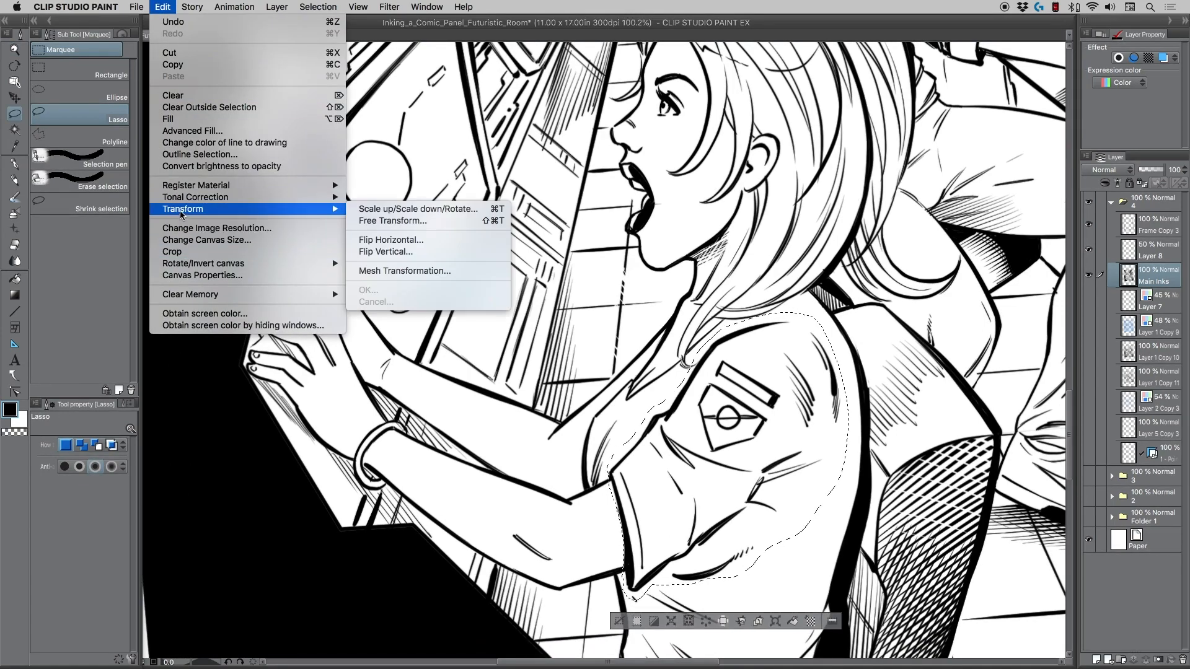
pyautogui.click(372, 273)
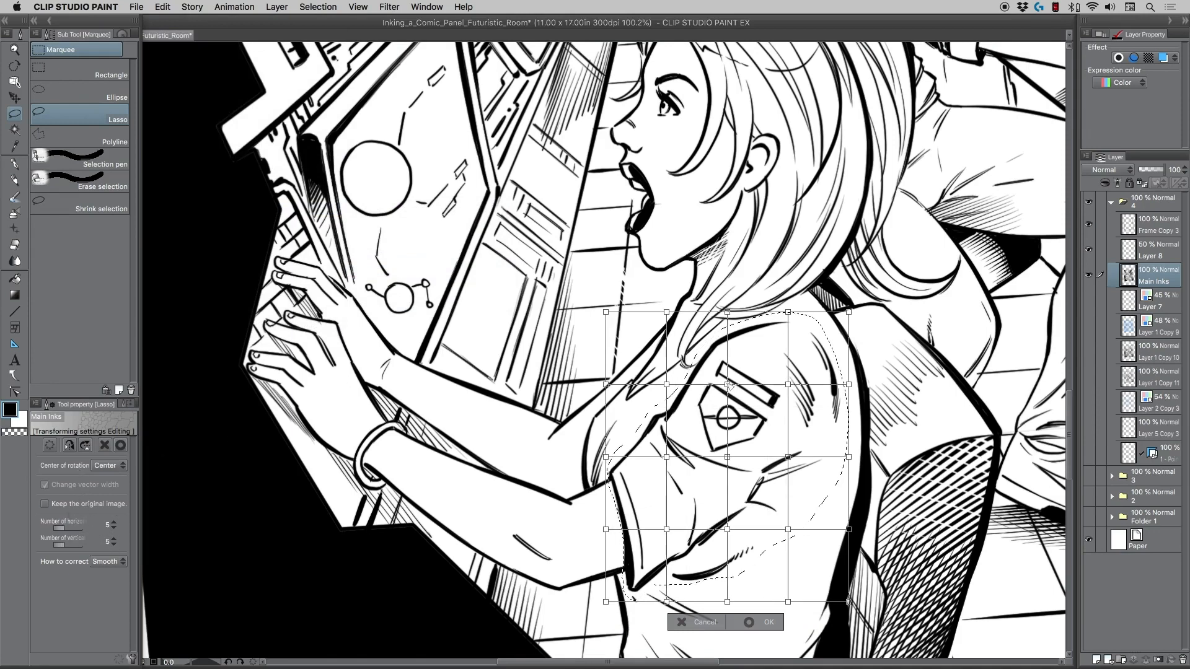
pyautogui.moveTo(729, 377); pyautogui.dragTo(730, 378)
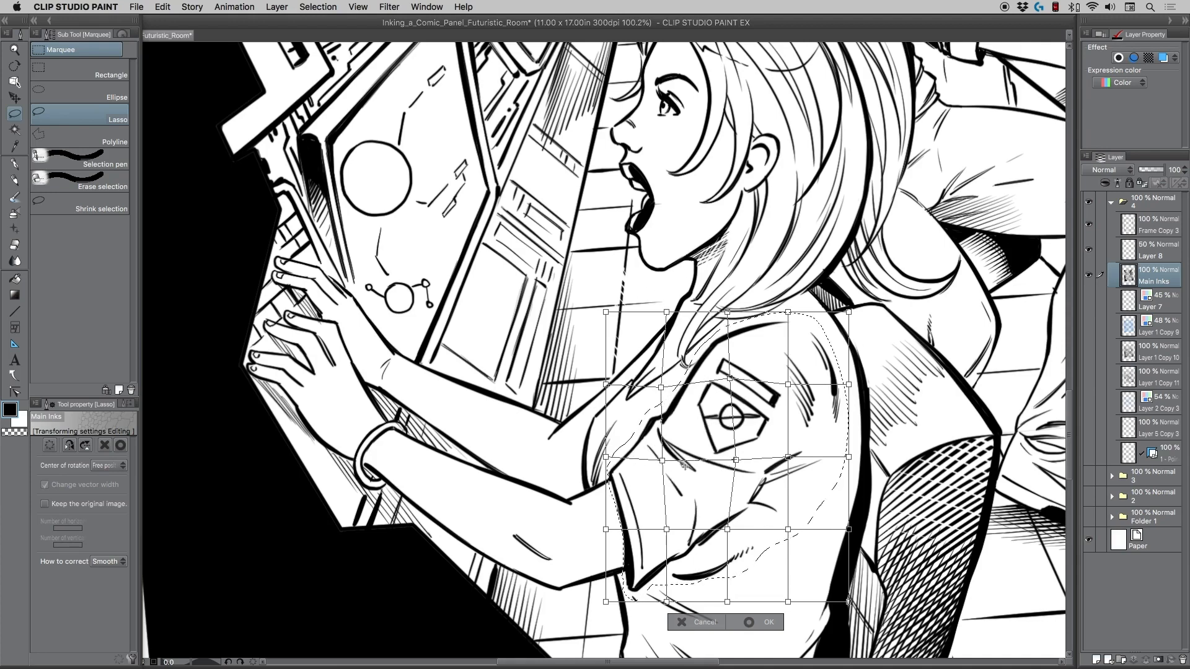
pyautogui.click(693, 616)
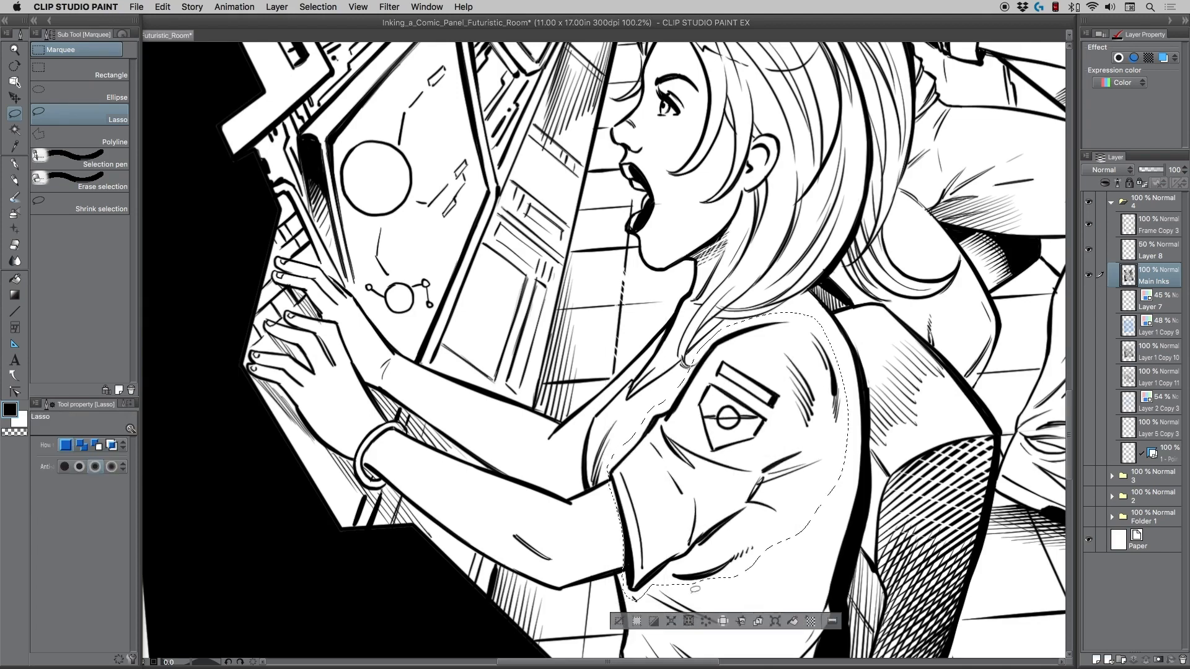
pyautogui.click(636, 620)
pyautogui.click(16, 52)
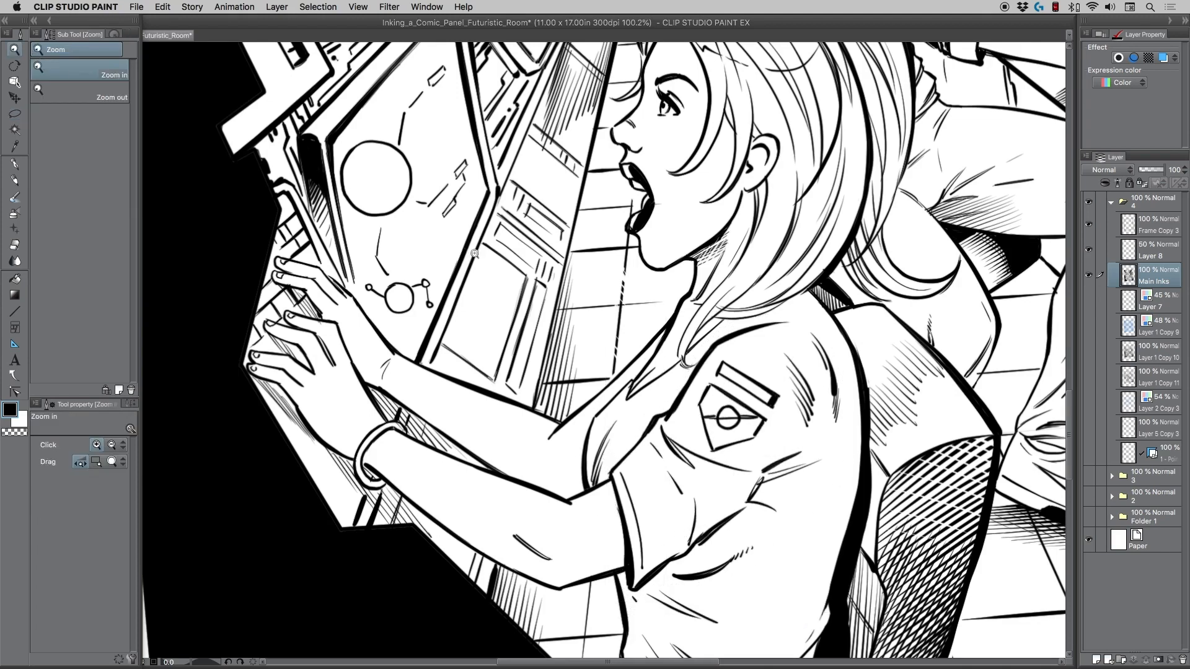
pyautogui.moveTo(466, 272); pyautogui.dragTo(397, 276)
pyautogui.moveTo(536, 336); pyautogui.dragTo(517, 559)
pyautogui.moveTo(534, 483)
pyautogui.mouseDown()
pyautogui.moveTo(523, 471)
pyautogui.moveTo(543, 475)
pyautogui.mouseUp()
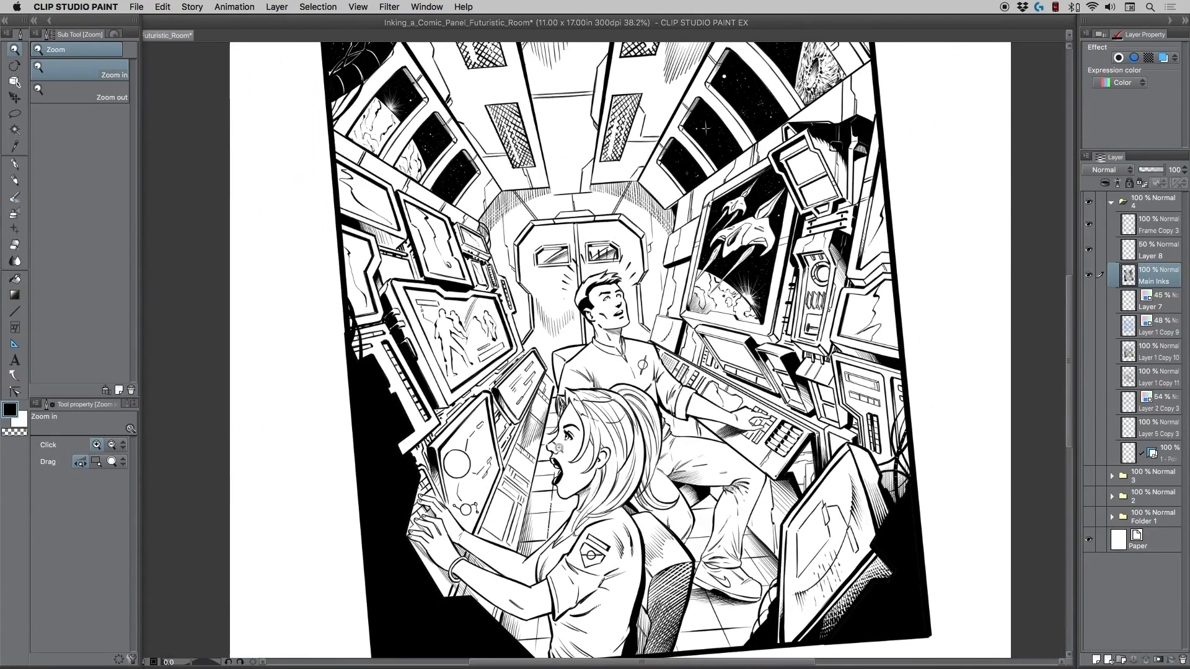